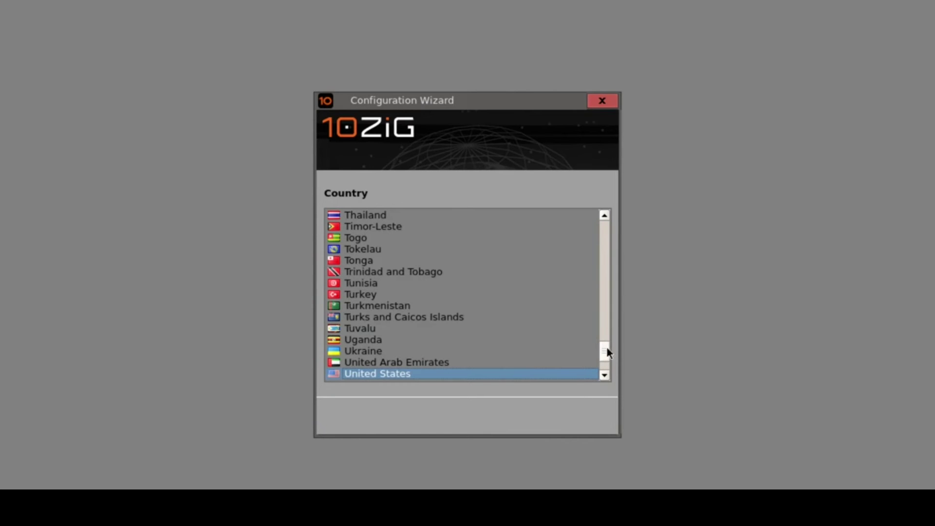
Confirm United States as the country and choose America/Phoenix as the time zone
drag(609, 353, 590, 355)
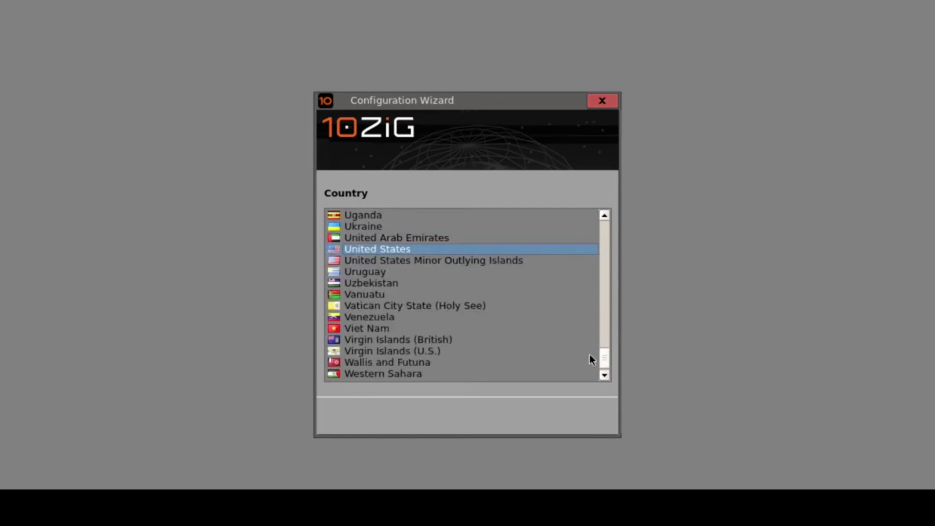
double_click(374, 248)
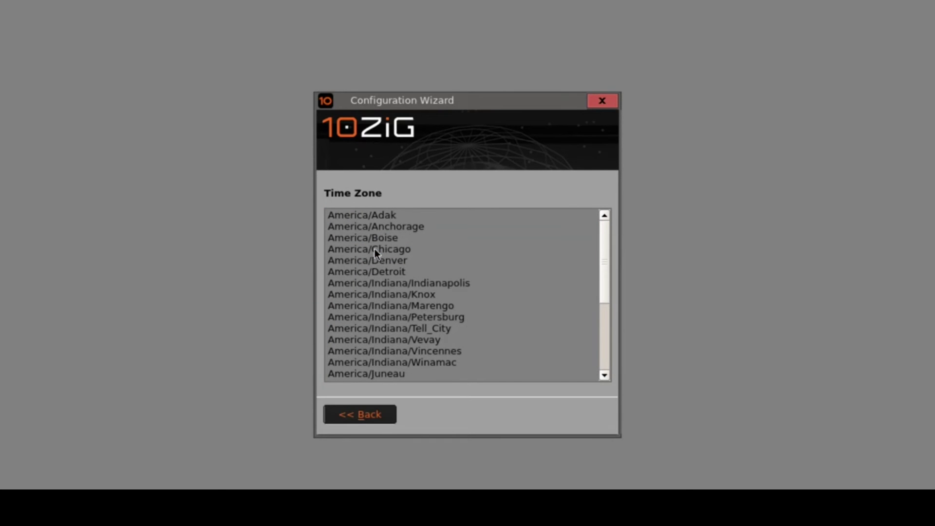
drag(608, 244, 579, 324)
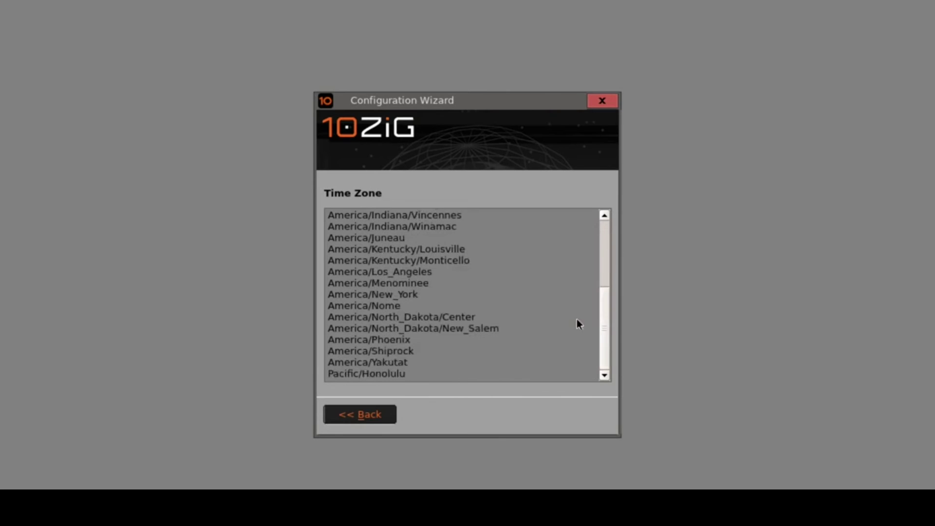
double_click(369, 341)
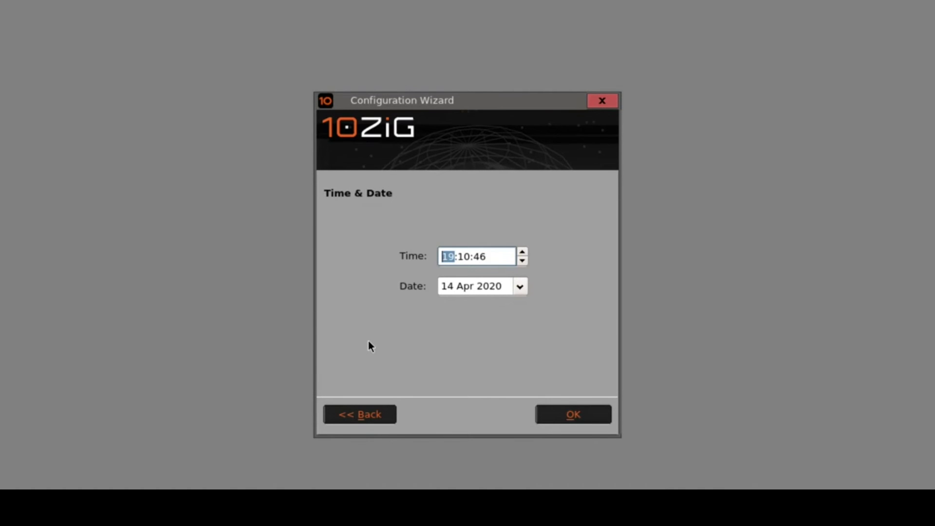
Set the time to 12:13 and finish the Configuration Wizard
text(12:13)
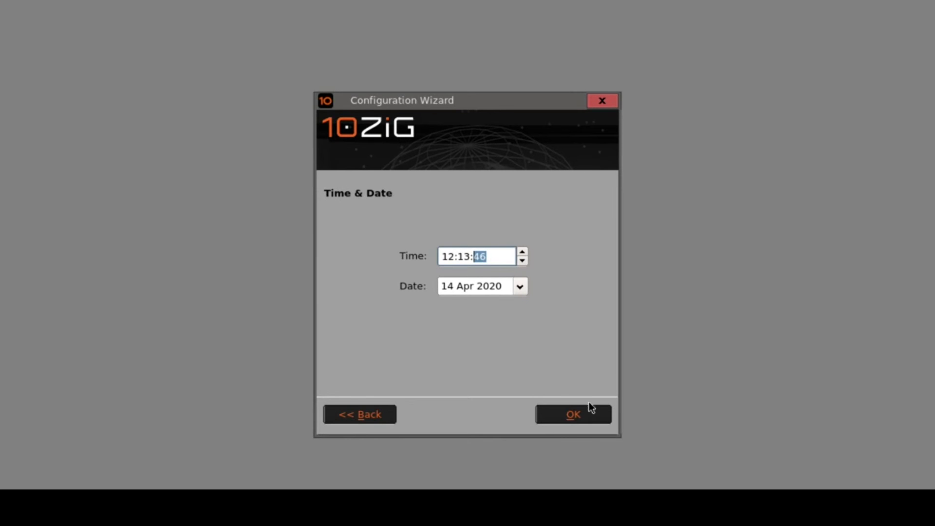
click(566, 416)
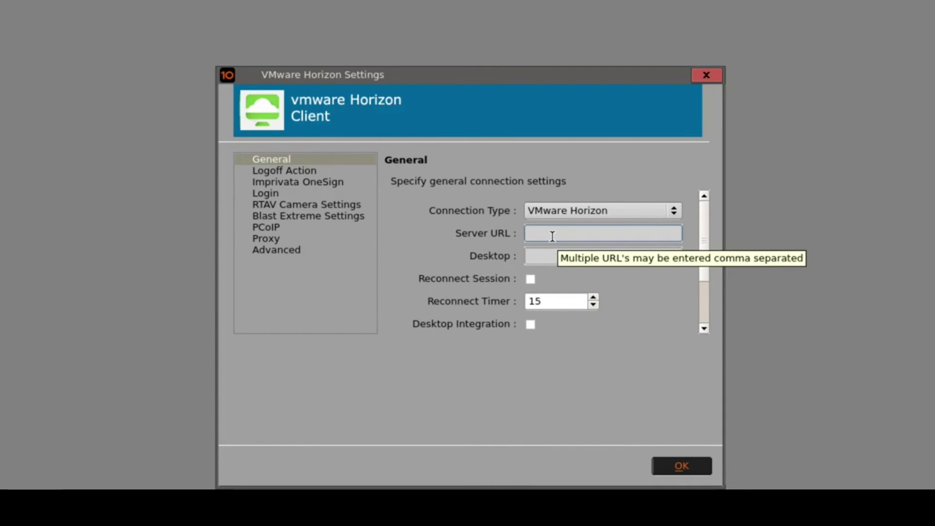
Enter 10zig-ukhzn.bosanova.net as the Horizon Server URL and save it
text(10zig-ukhzn.bosanova.net)
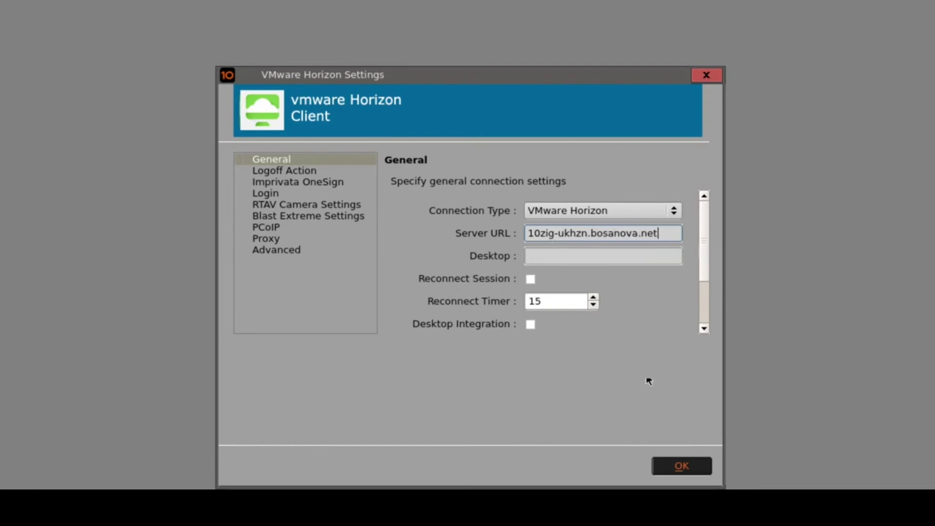
click(672, 470)
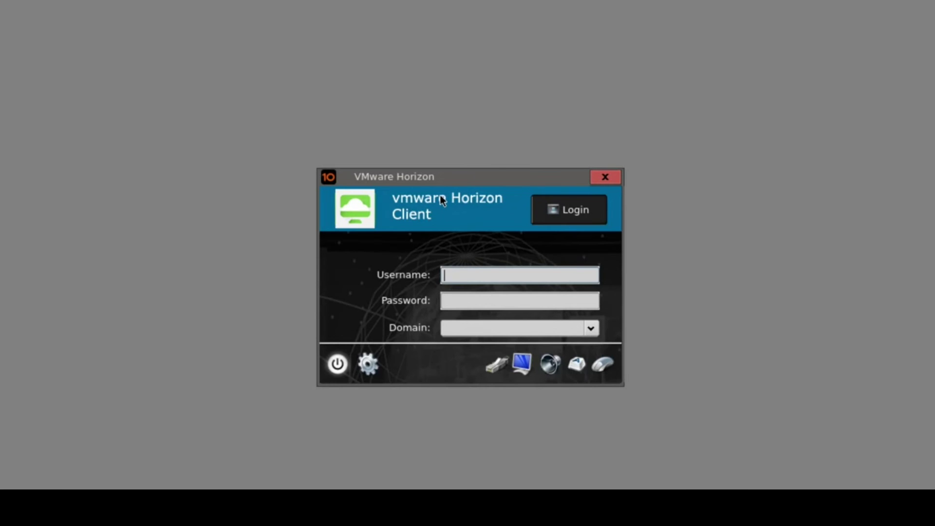
click(579, 364)
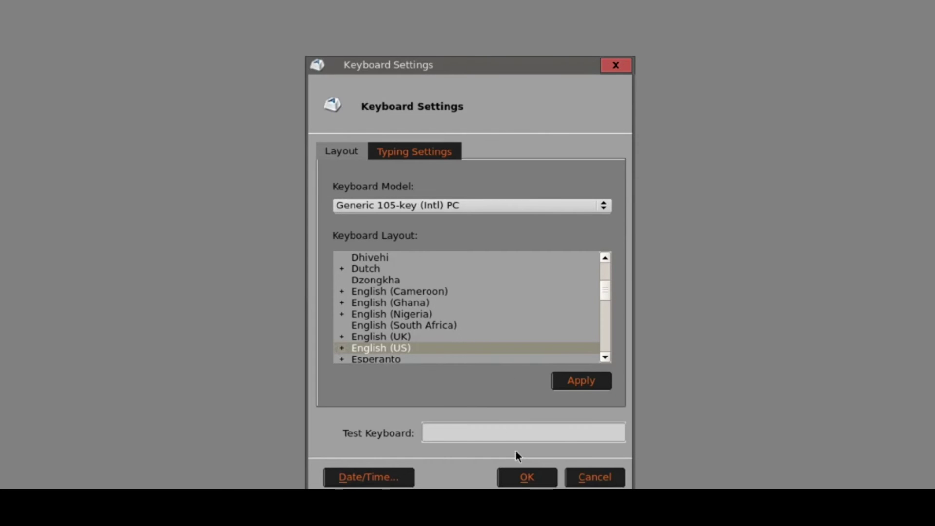
click(526, 477)
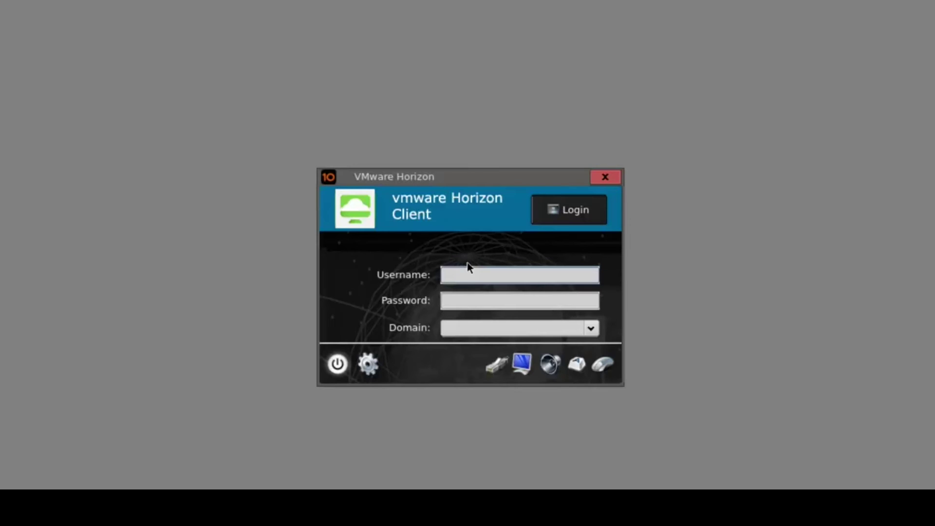
click(367, 369)
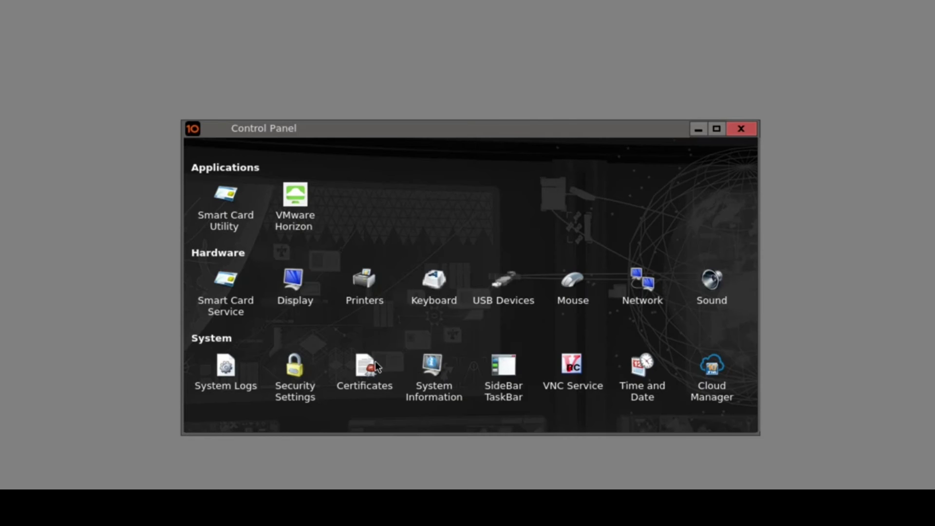
click(643, 370)
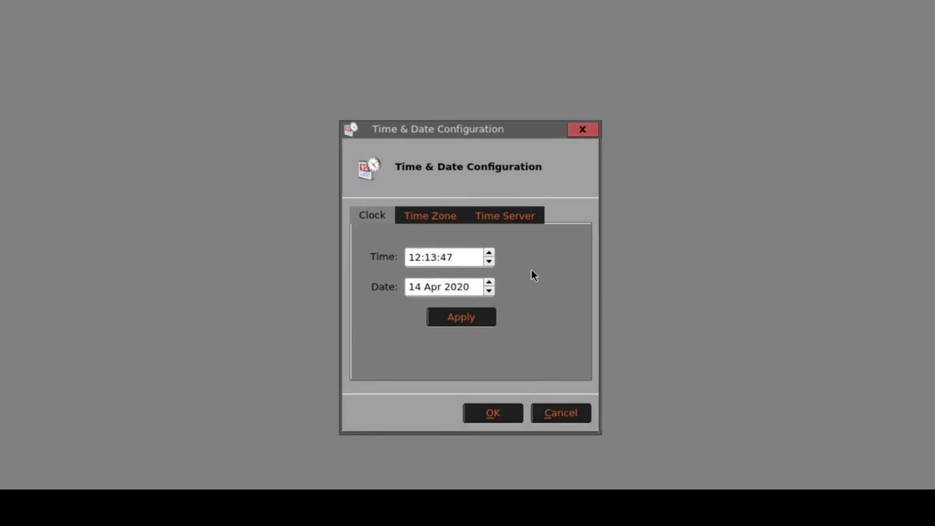
click(426, 219)
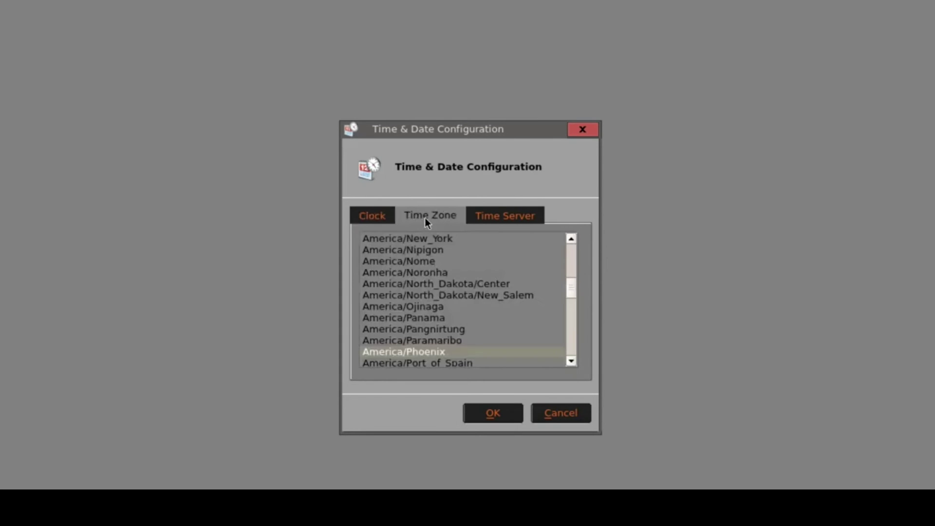
click(563, 414)
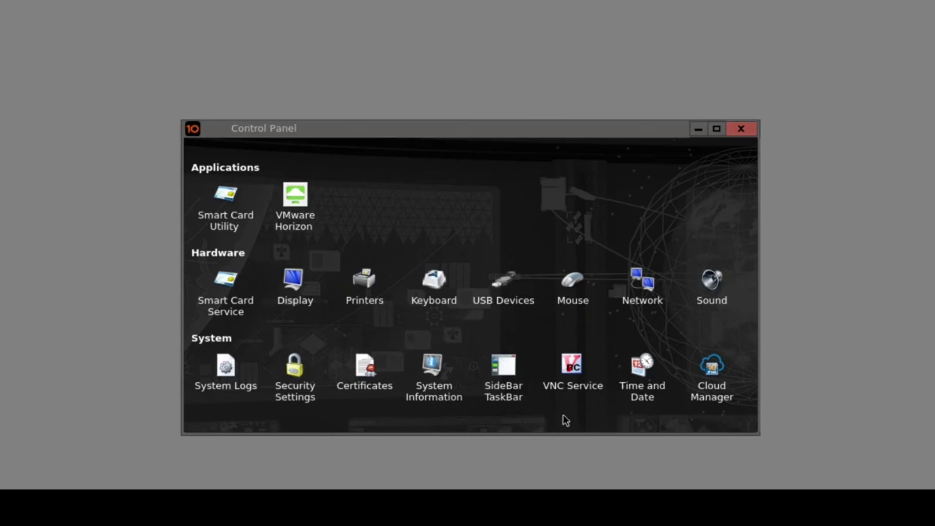
click(287, 204)
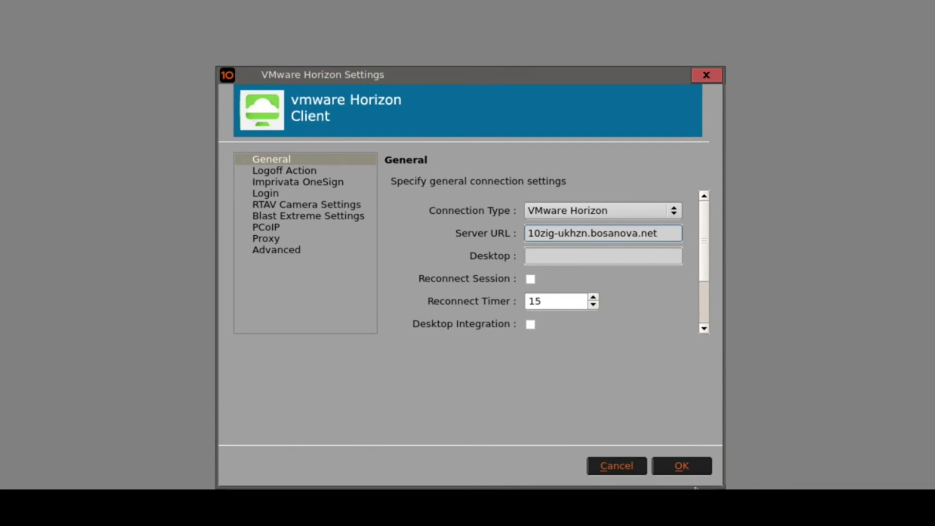
click(696, 466)
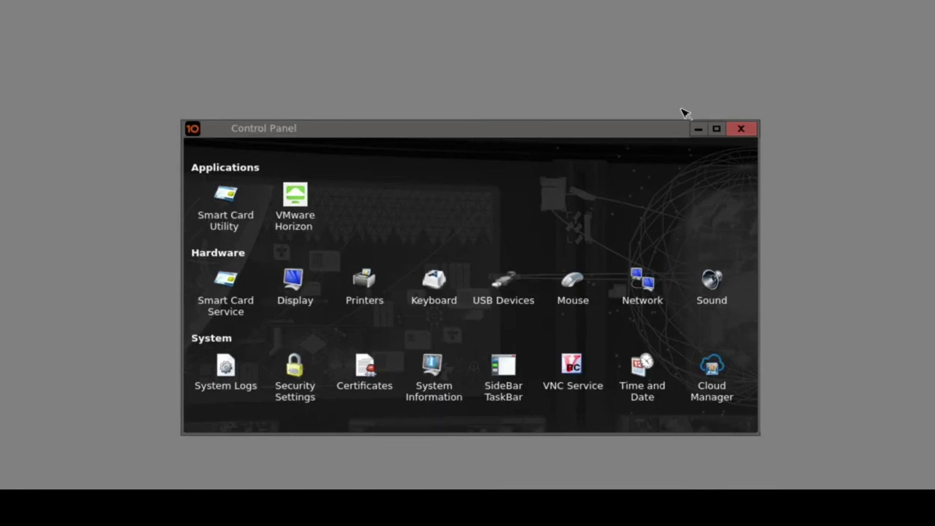
click(749, 134)
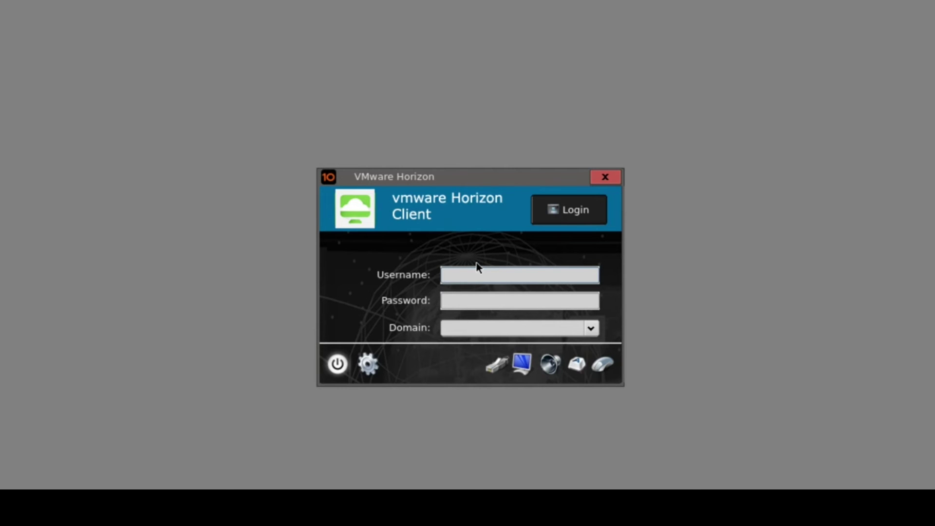
Submit the Horizon login with the user's username, password and domain bosanova
text(keving)
key(Tab)
text(***********)
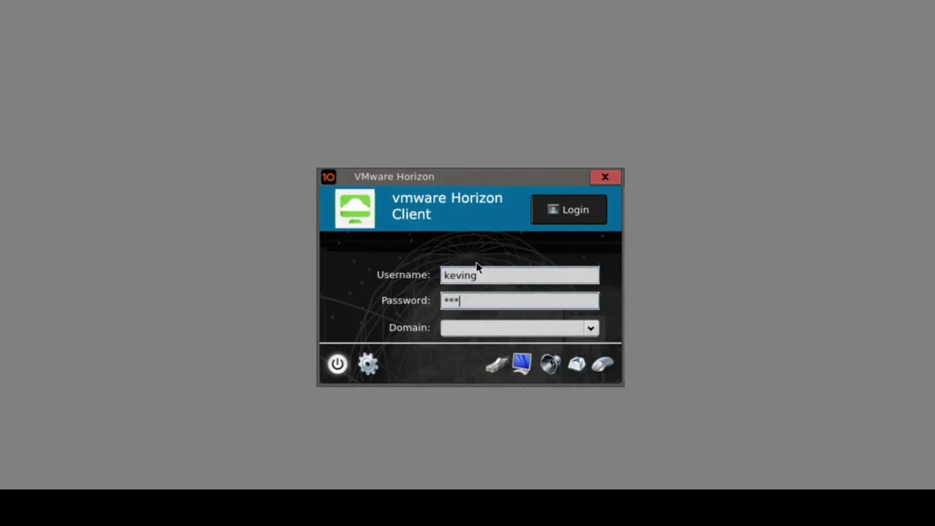
key(Tab)
text(bosanova)
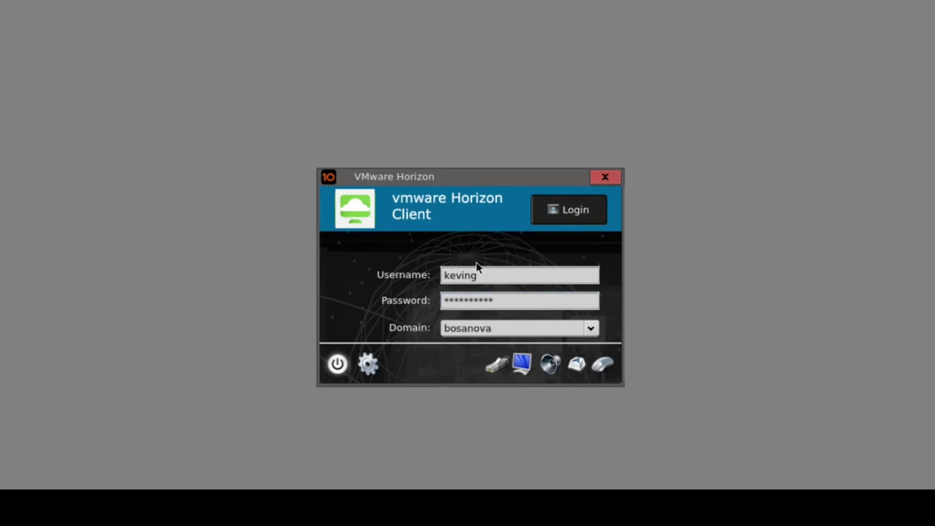
key(Return)
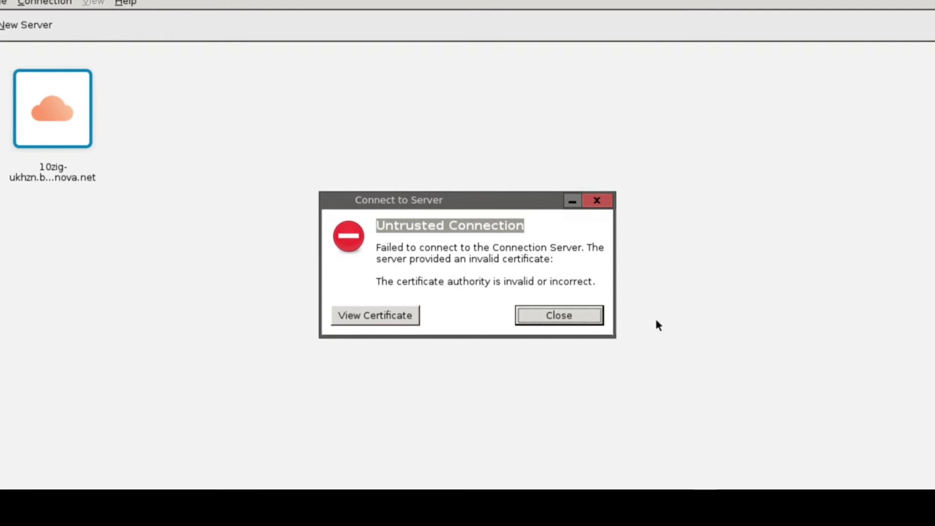
Close the Untrusted Connection error, quit the Horizon client, and return to the Control Panel
click(598, 318)
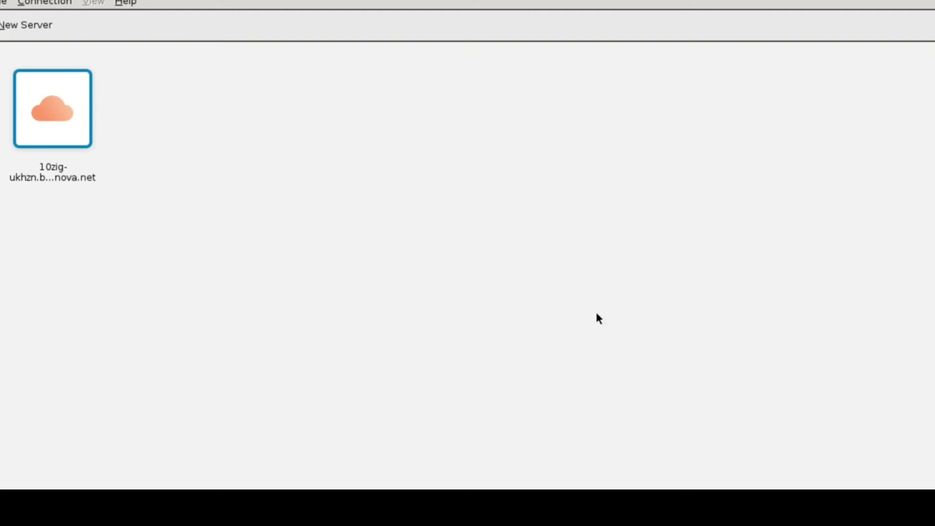
click(4, 3)
click(89, 109)
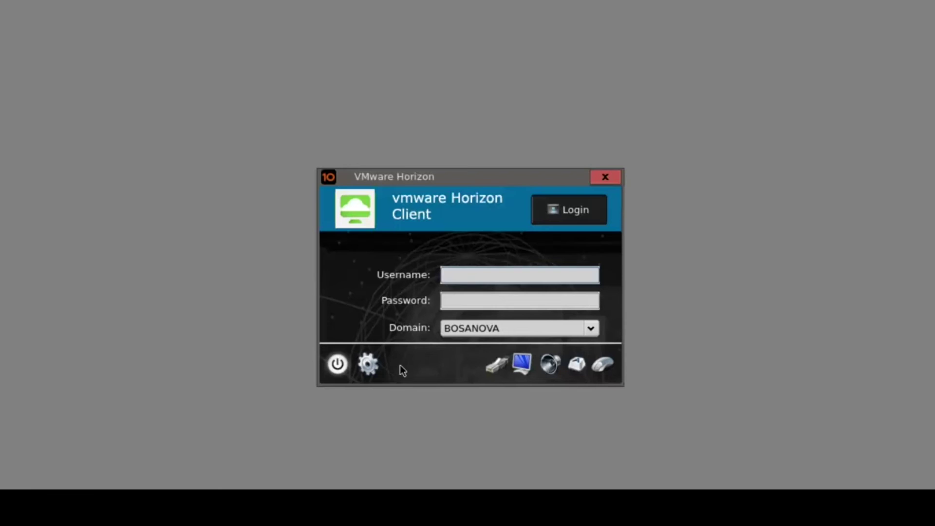
click(369, 364)
Set the VMware Horizon Advanced SSL mode to Accept, save, and close the Control Panel
click(296, 195)
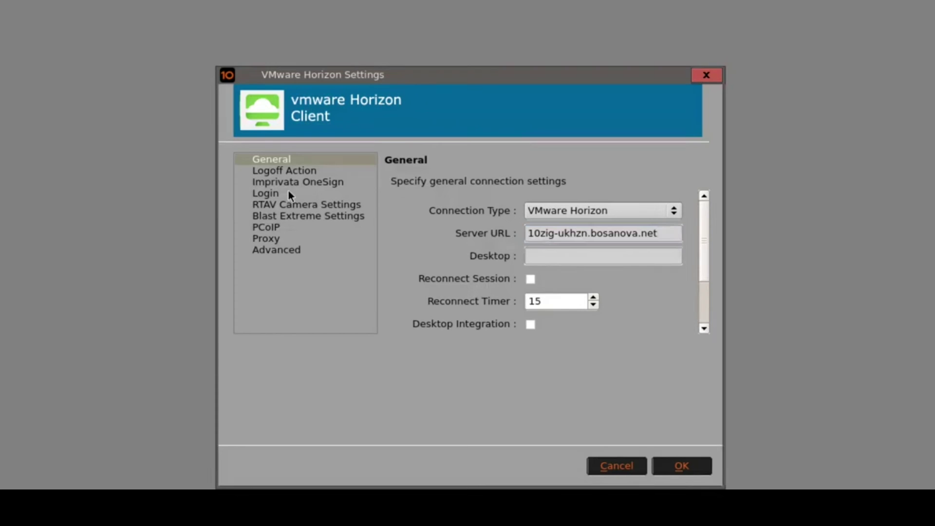
click(294, 251)
drag(704, 217, 685, 238)
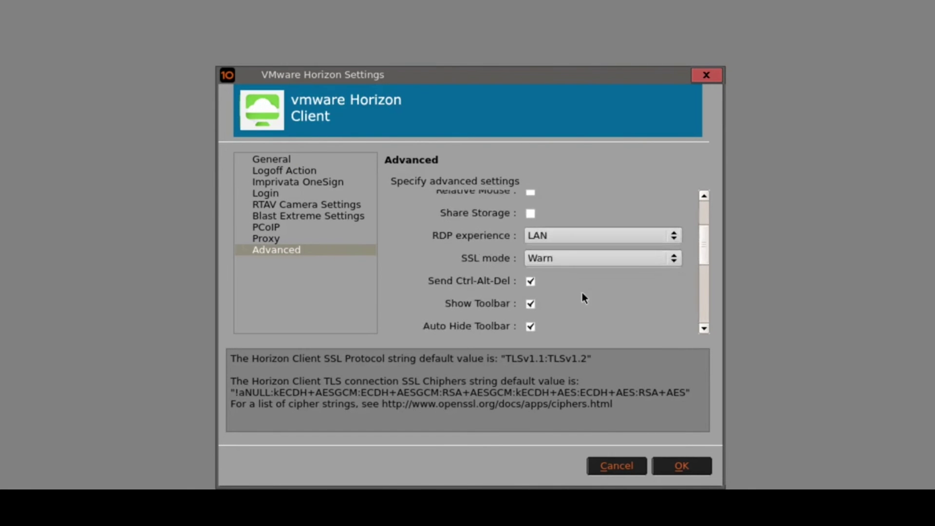
click(574, 258)
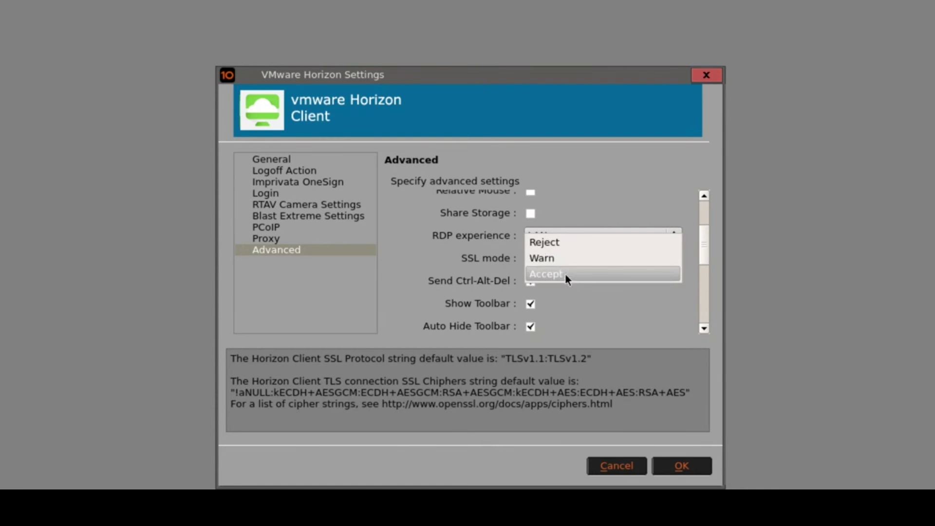
click(565, 274)
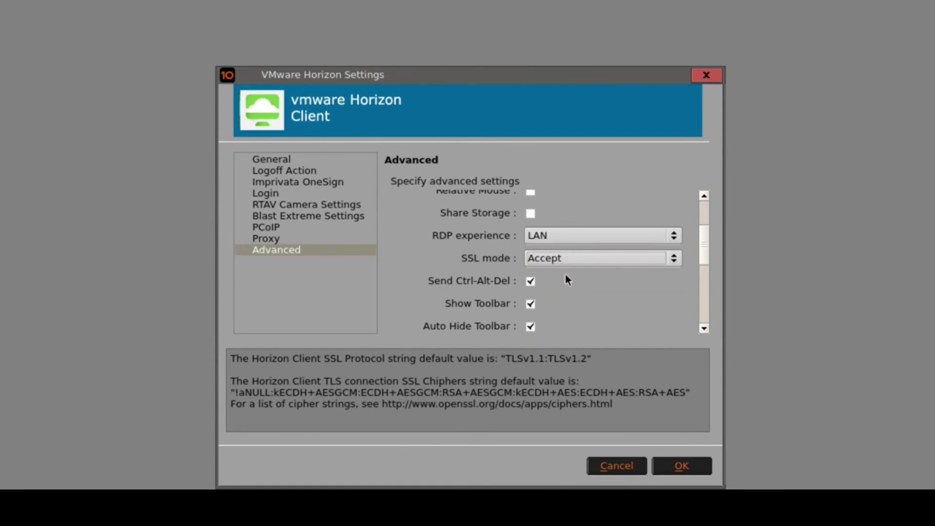
click(695, 469)
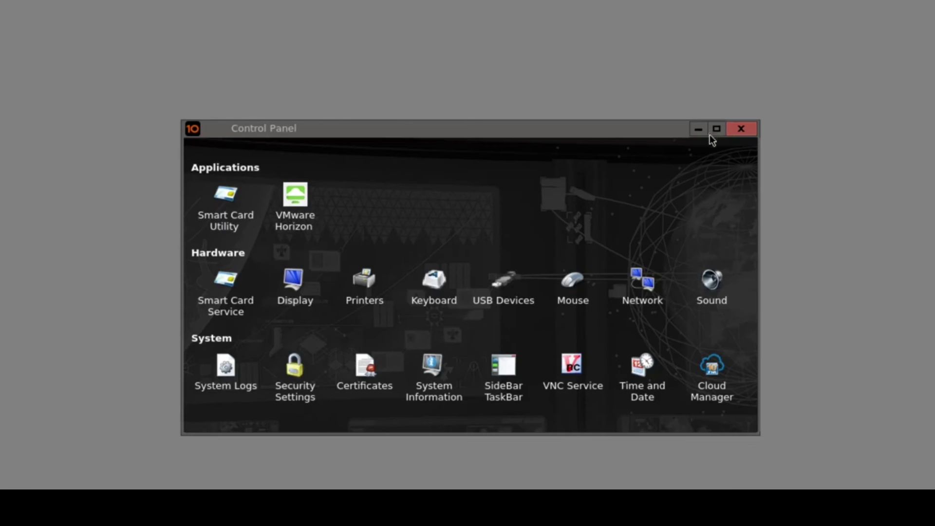
click(738, 130)
Sign in to Horizon with the user's username and password
text(keving)
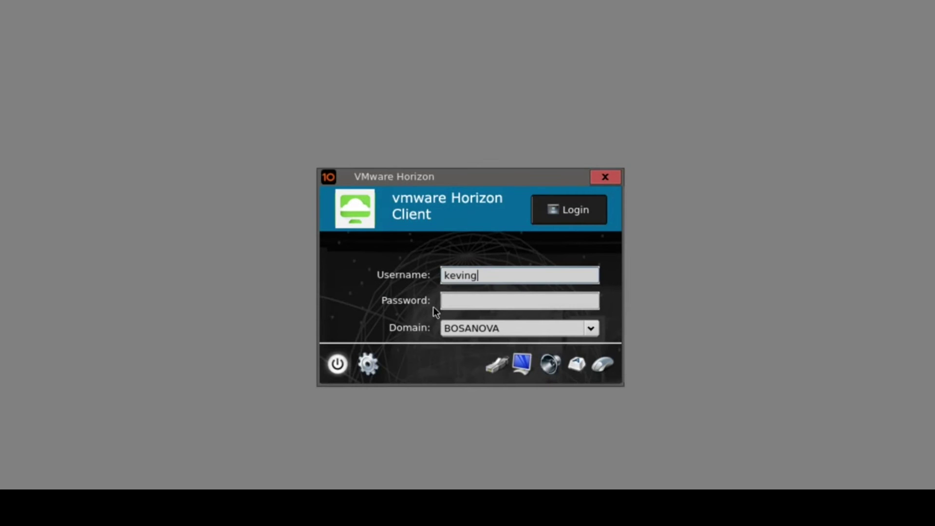
key(Tab)
text(***********)
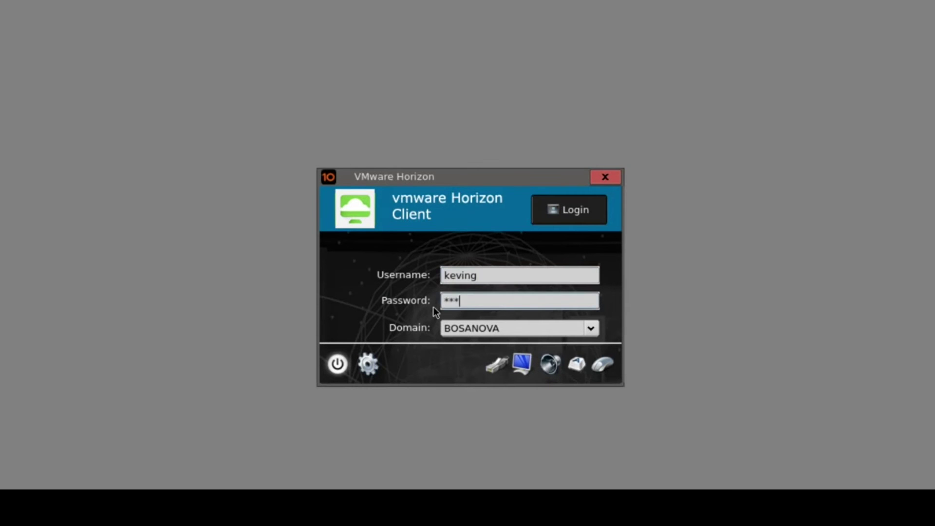
key(Return)
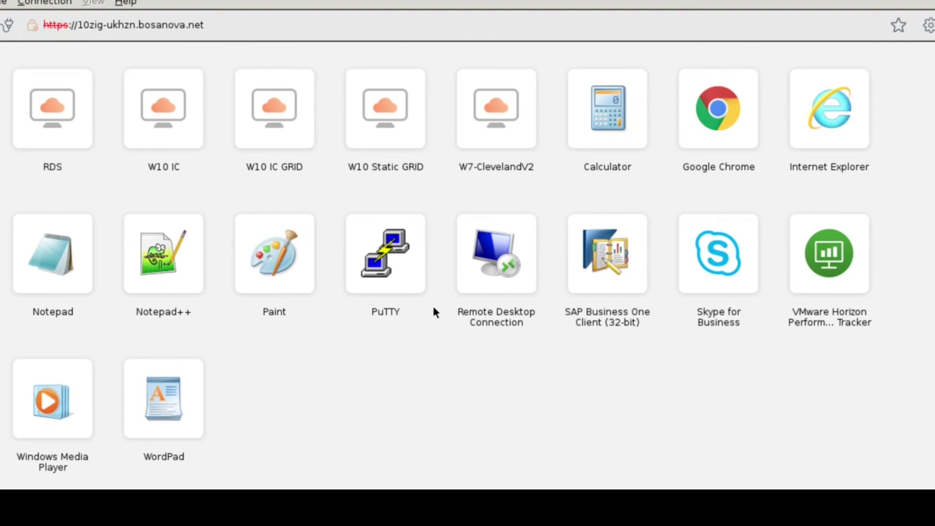
Launch the RDS desktop from its context menu
right_click(47, 113)
click(76, 120)
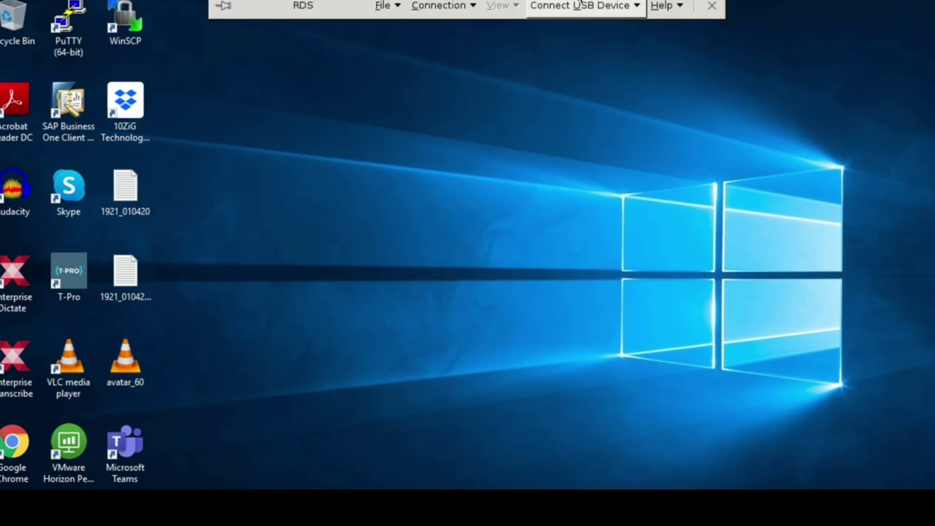
Sign out of the remote Windows session through the Win+X shut-down menu
mouse_move(317, 3)
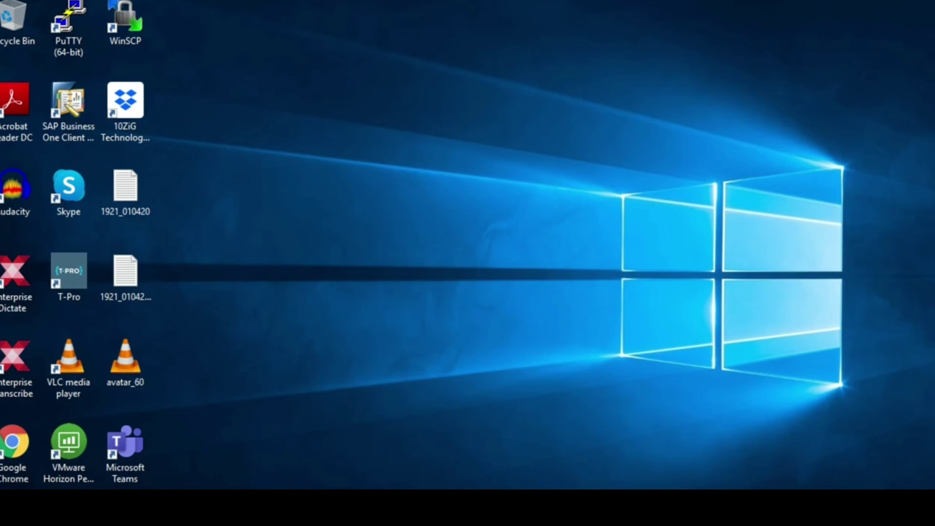
key(super+x)
mouse_move(94, 483)
click(294, 431)
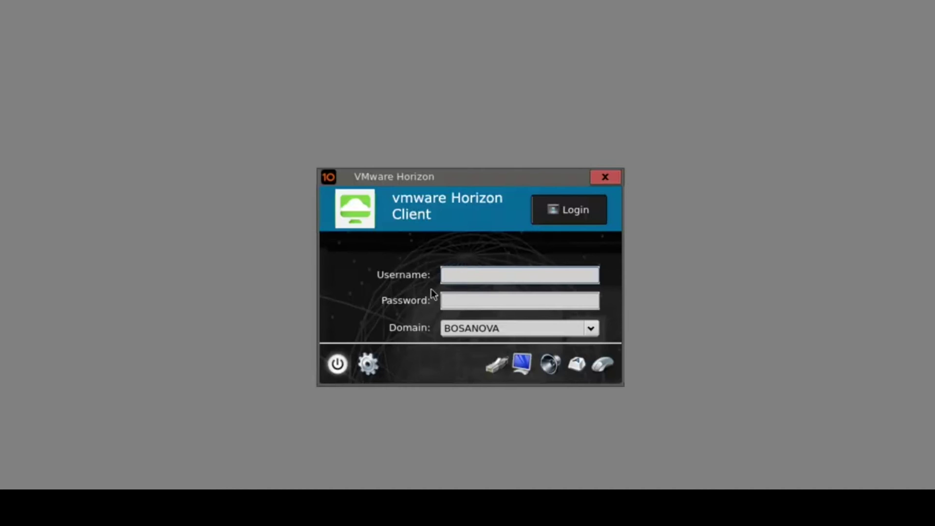
Open the VMware Horizon settings from the thin client's Control Panel
click(367, 366)
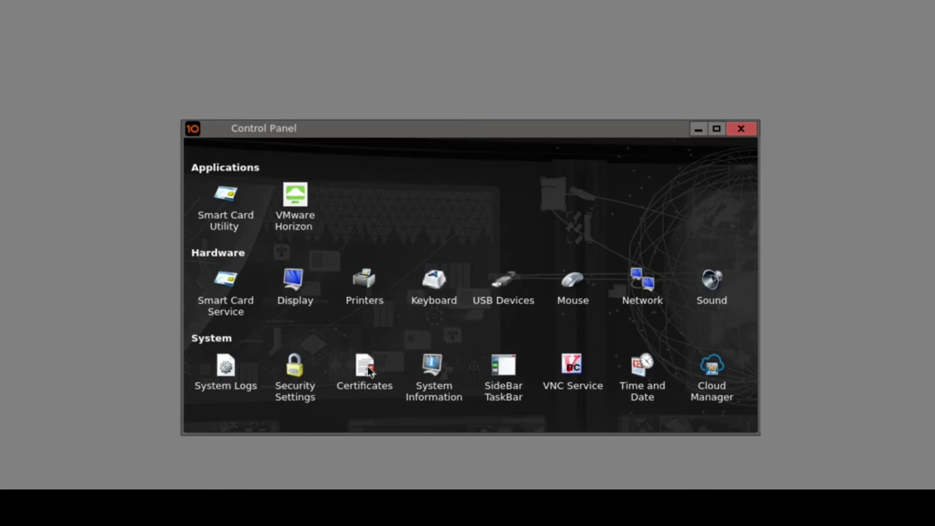
double_click(288, 206)
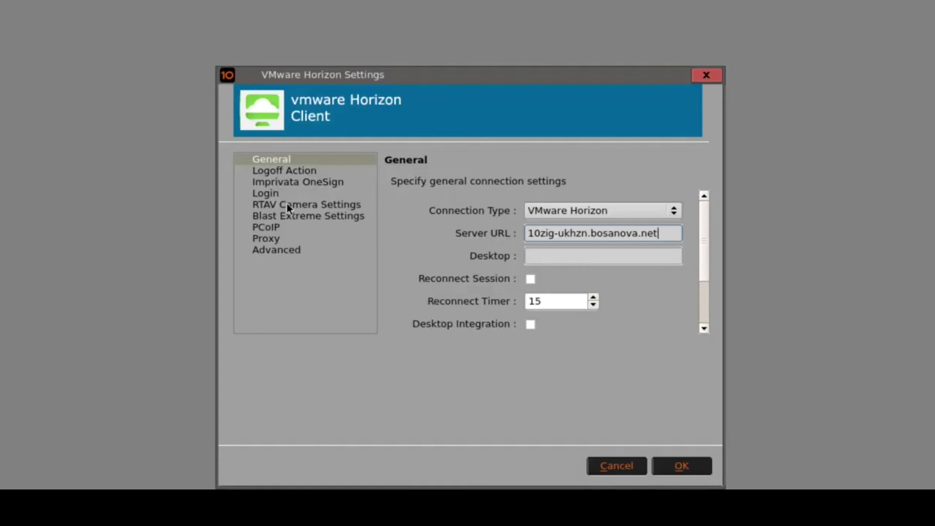
Keep VMware Horizon and append ', 10zig-horizonk2.bosanova.net' to the Server URL, then save
click(574, 212)
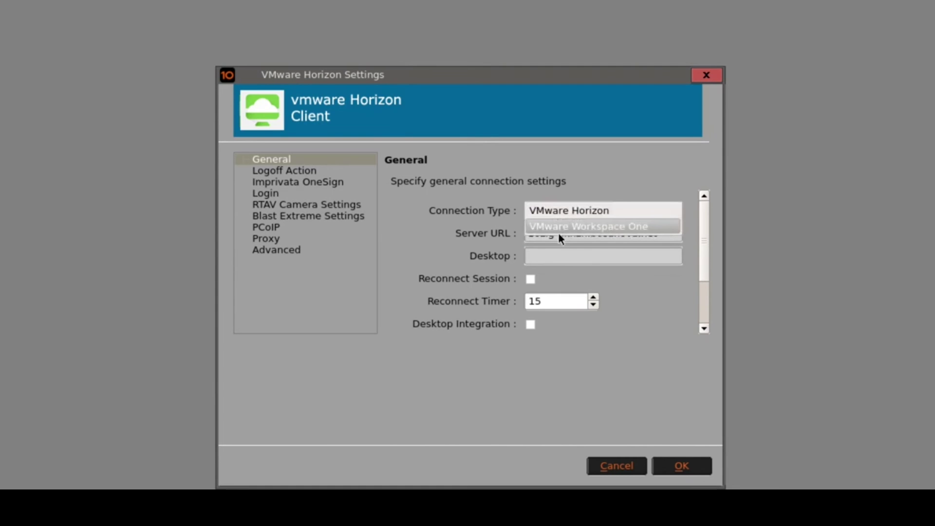
click(574, 208)
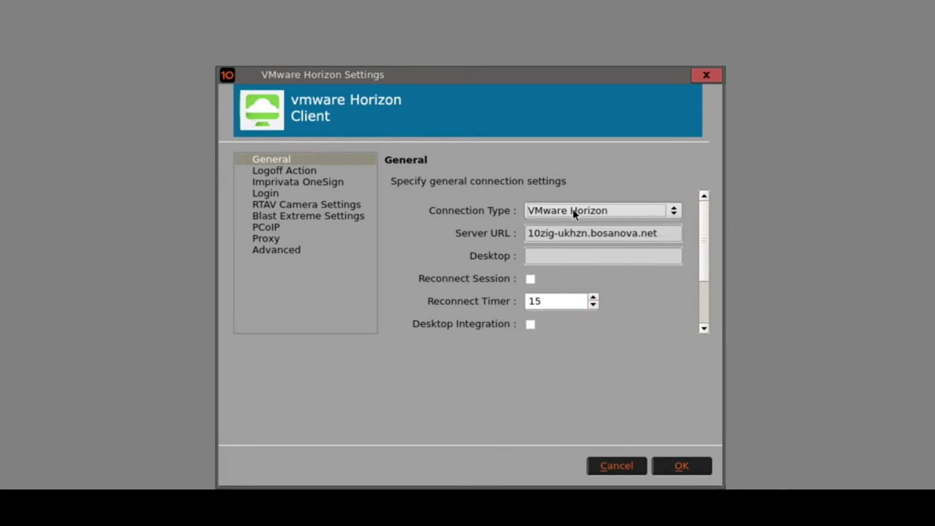
click(667, 234)
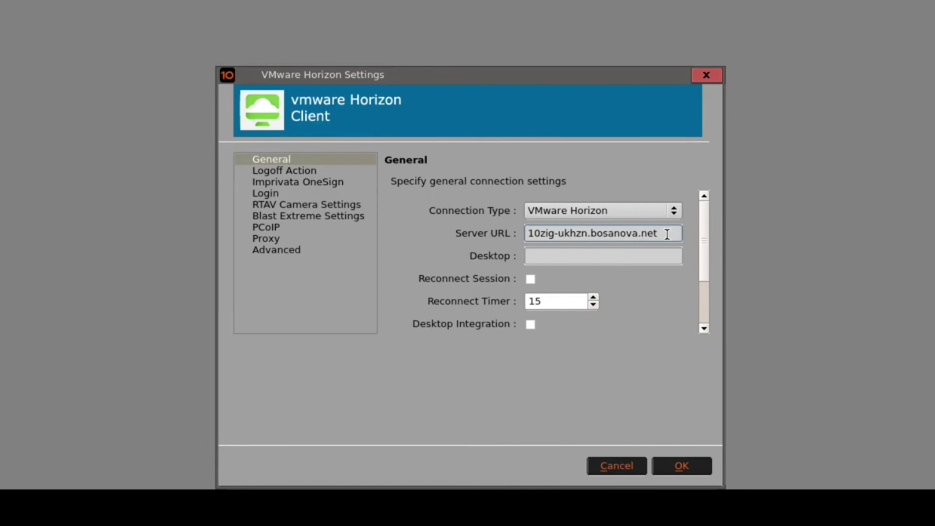
text(, 10zig-horizon)
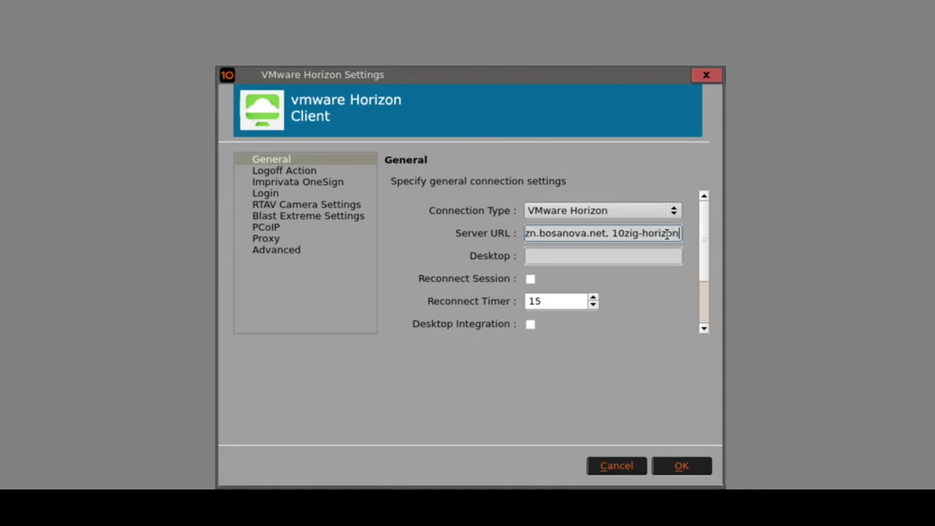
text(k2.bosanova.net)
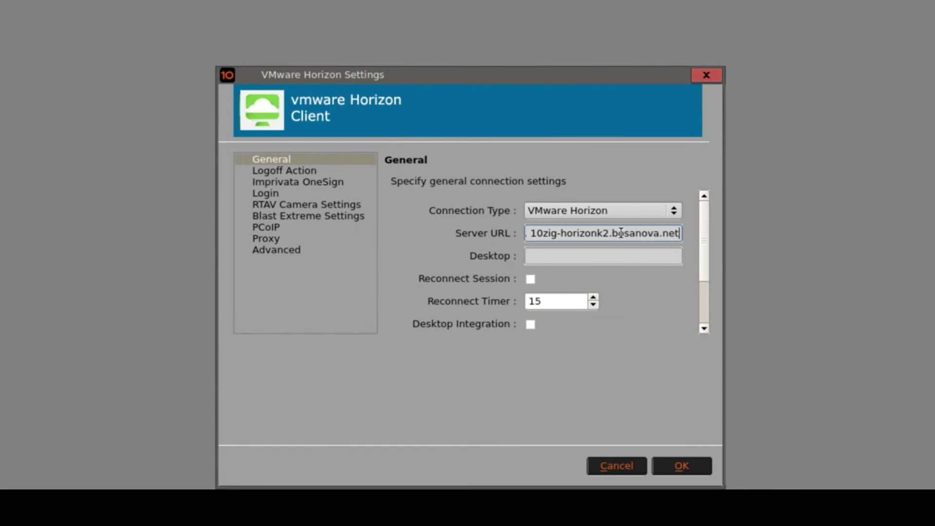
key(ctrl+a)
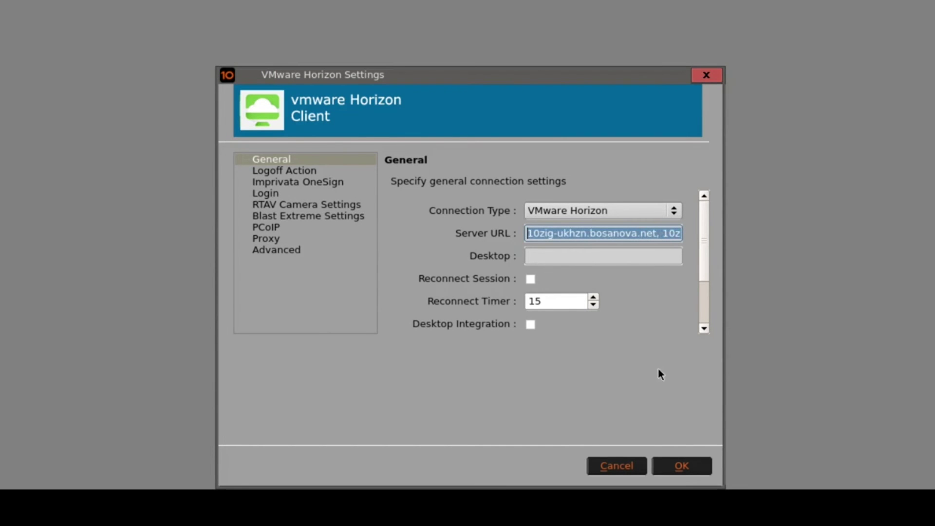
click(681, 466)
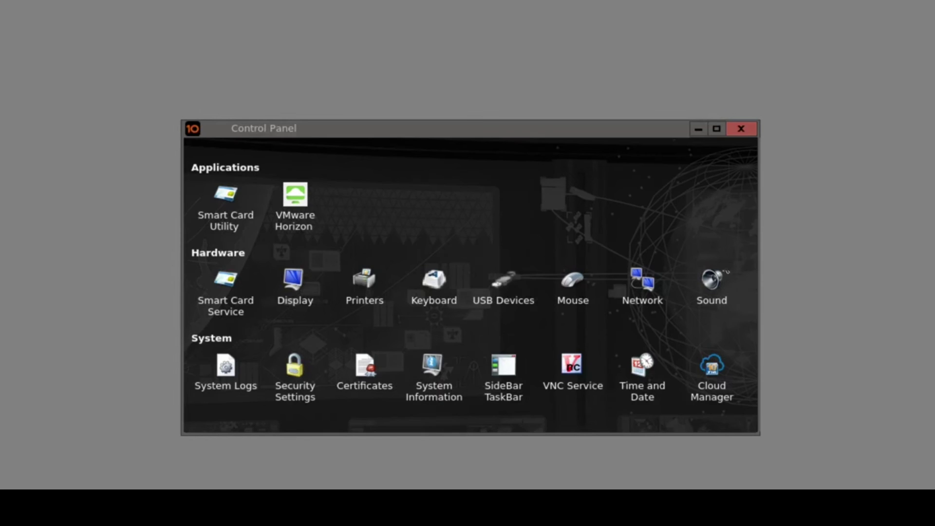
Check the login list shows both servers, keep 10zig-ukhzn.bosanova.net, and reopen Horizon settings
click(740, 129)
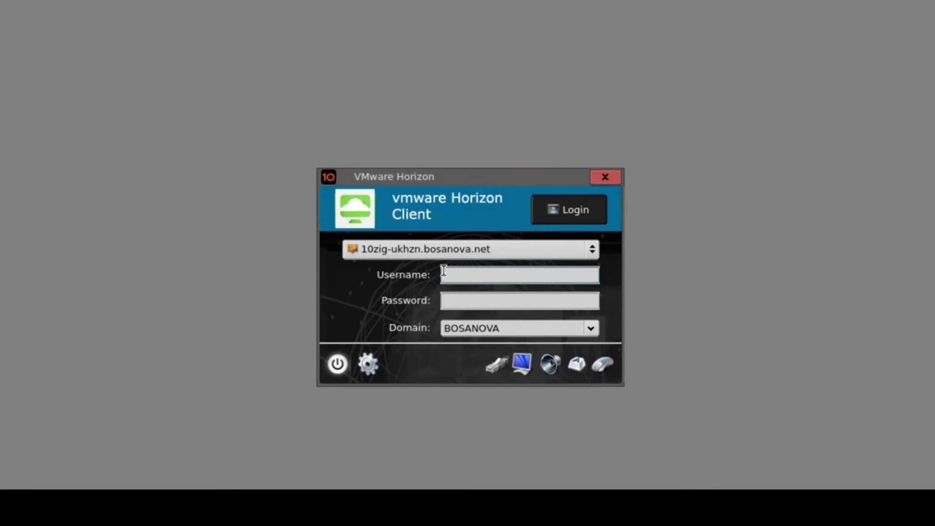
click(455, 247)
click(455, 247)
click(453, 249)
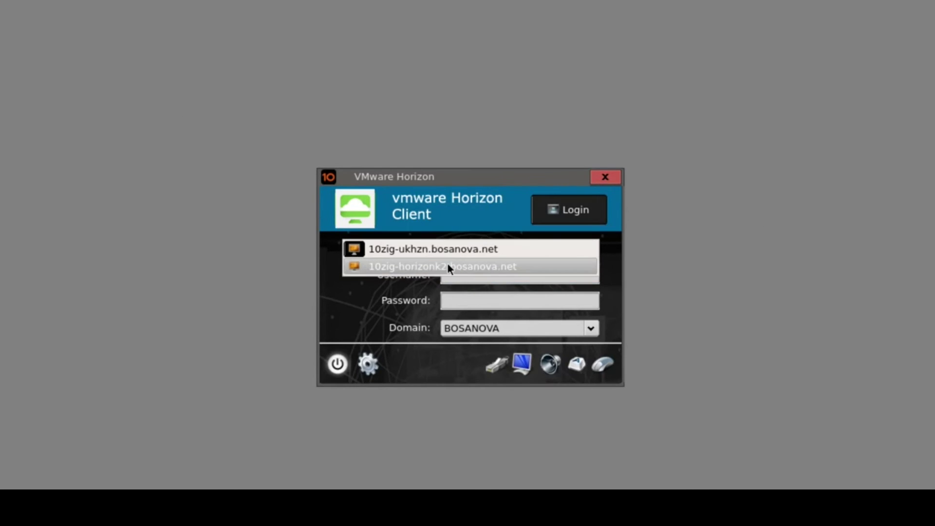
click(388, 359)
click(376, 369)
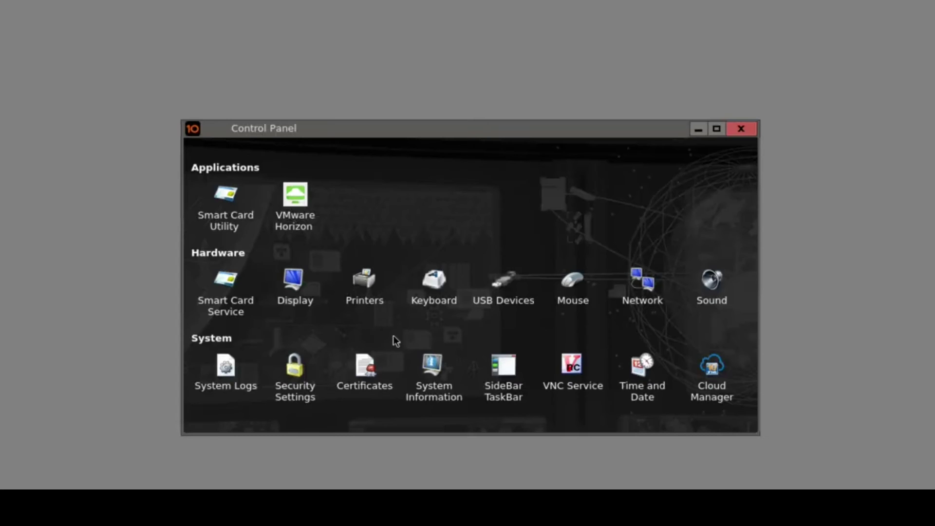
click(292, 209)
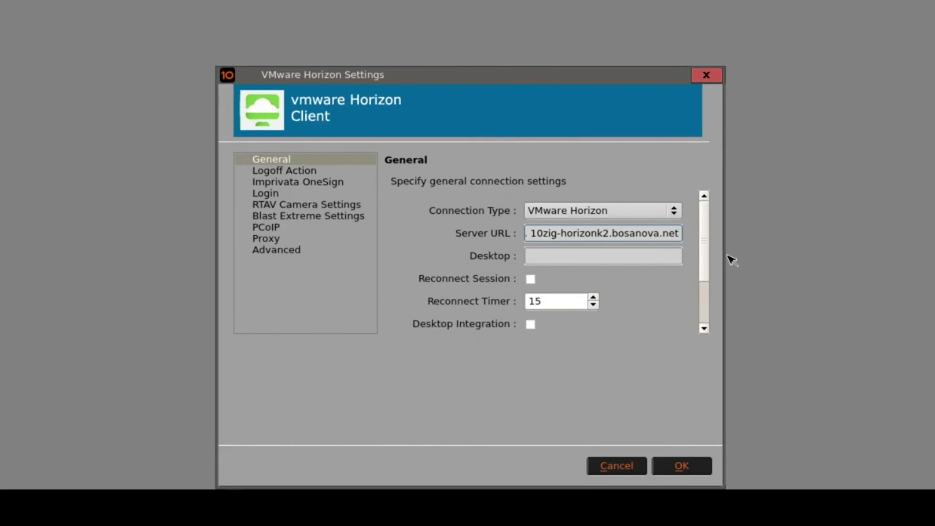
Enable Force URL selection on the General page, save it, and close the Control Panel
drag(706, 238, 699, 271)
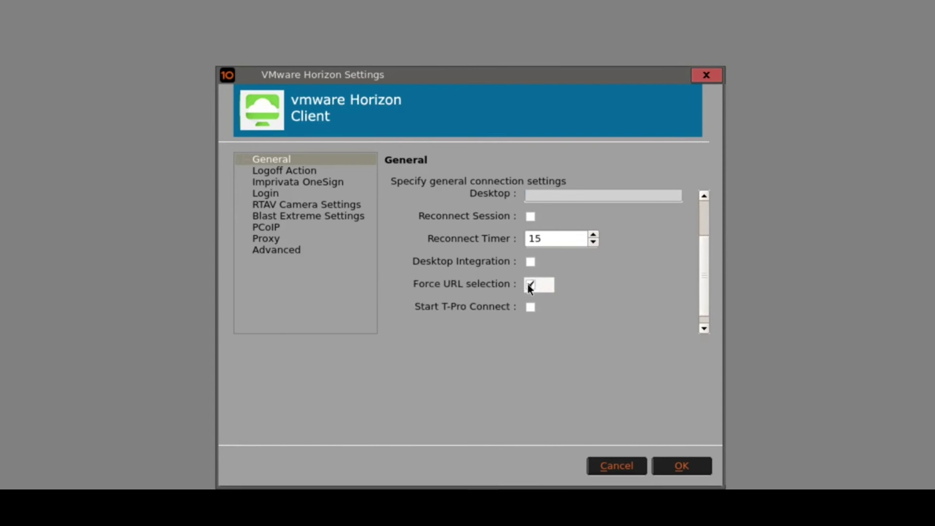
click(677, 466)
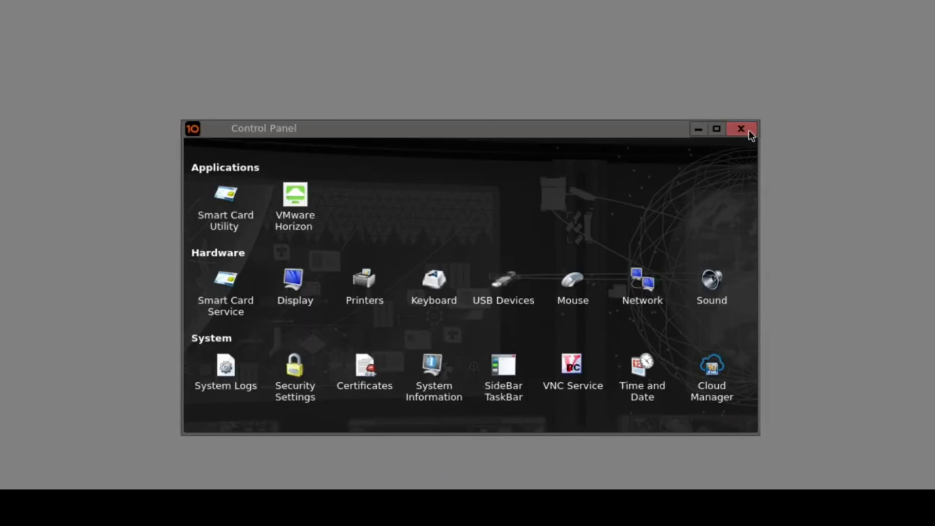
click(749, 130)
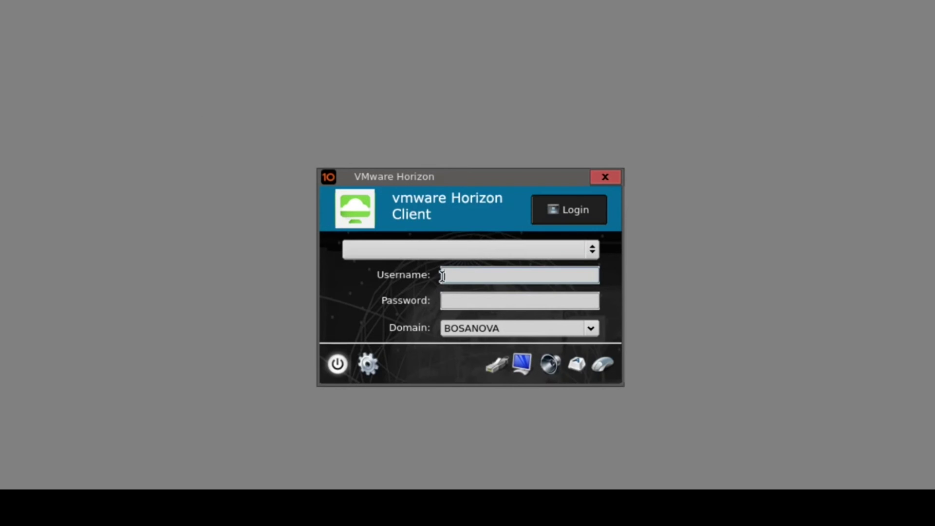
Review both servers in the login dropdown without selecting one, then return to the Control Panel
click(451, 251)
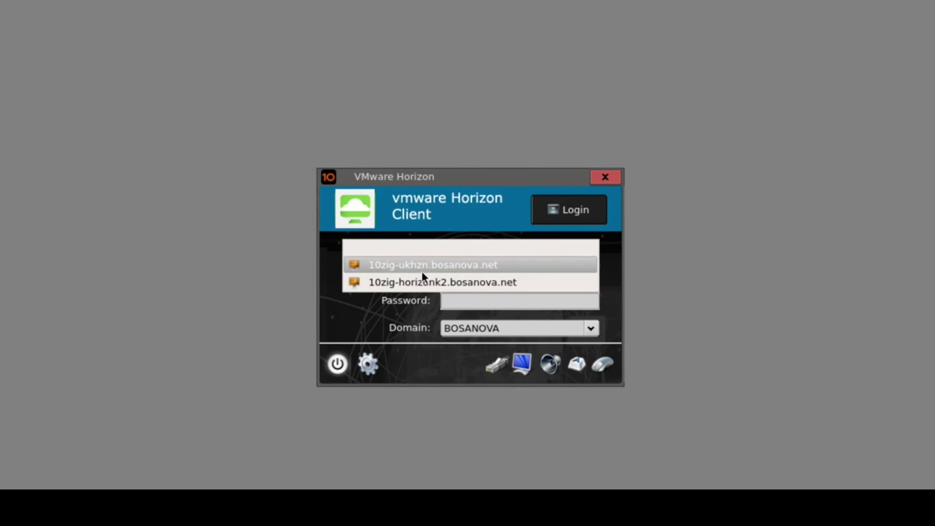
click(396, 343)
click(368, 365)
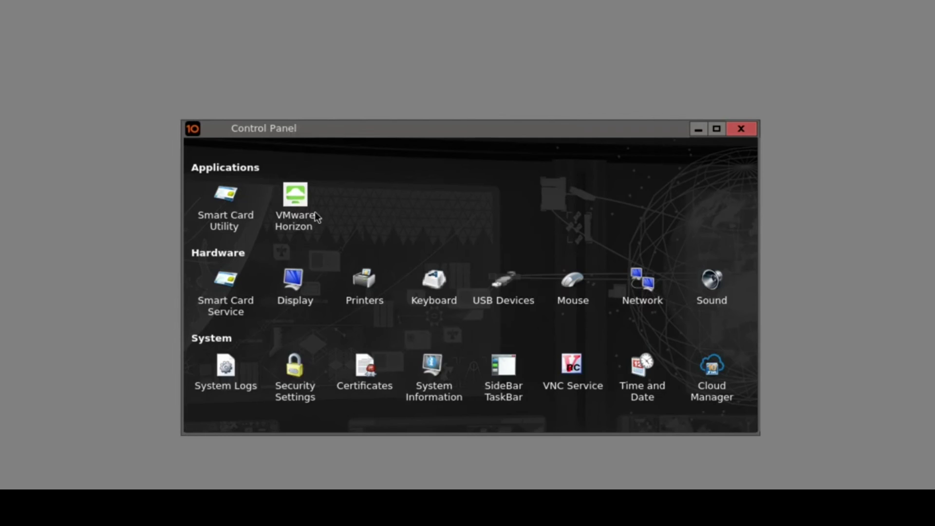
In VMware Horizon settings, replace the Server URL list with only 10zig-ukhzn.bosanova.net
double_click(296, 205)
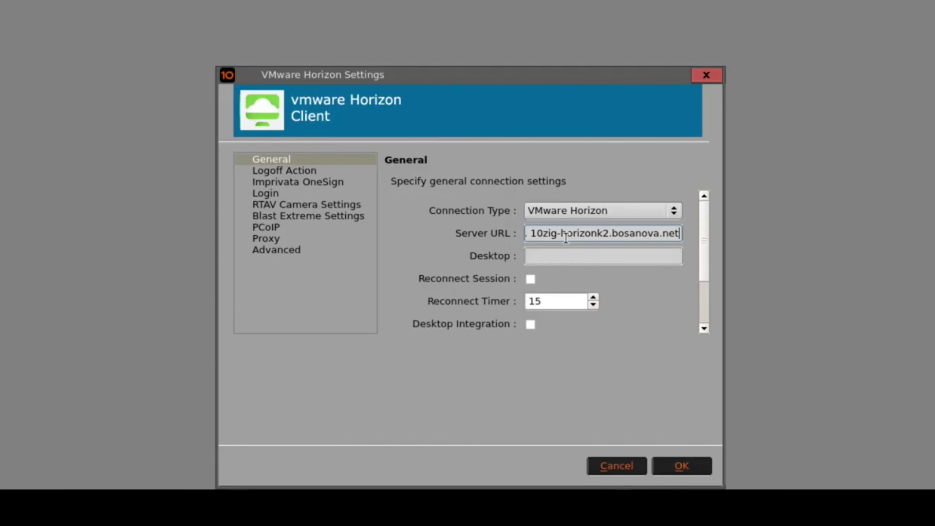
drag(531, 234, 795, 231)
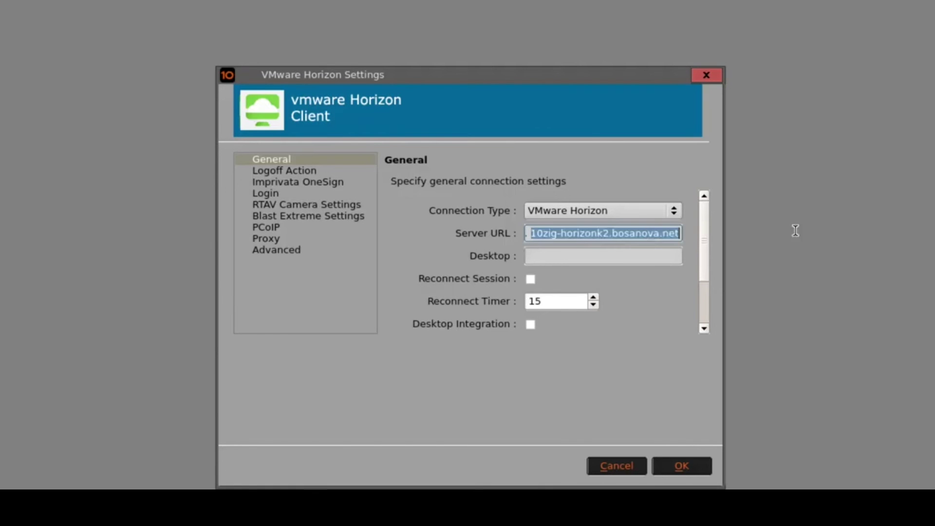
key(ctrl+v)
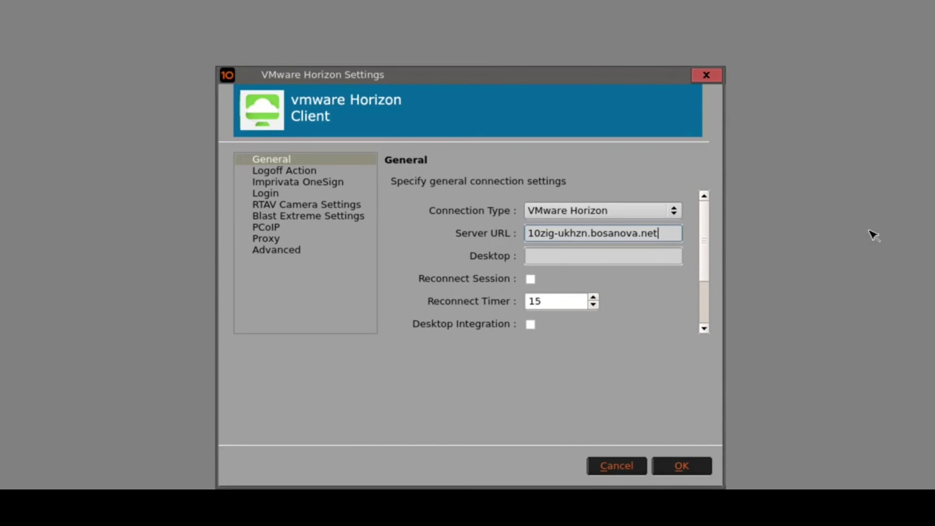
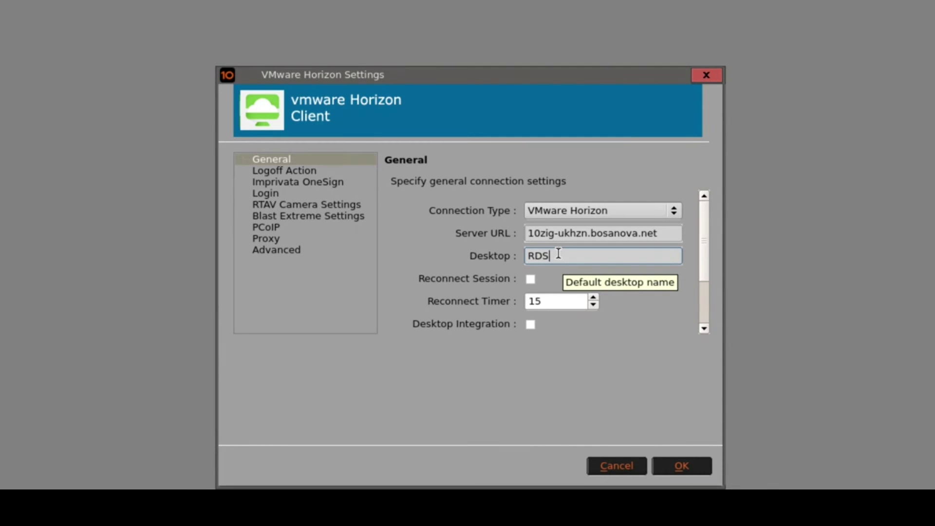
Set the login domain to bosanova and protect and hide the domain field
click(267, 194)
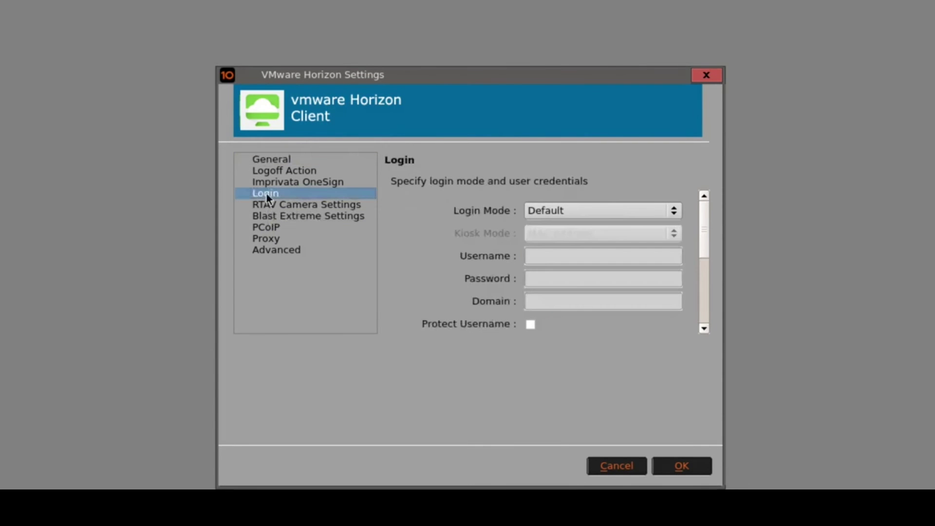
click(578, 301)
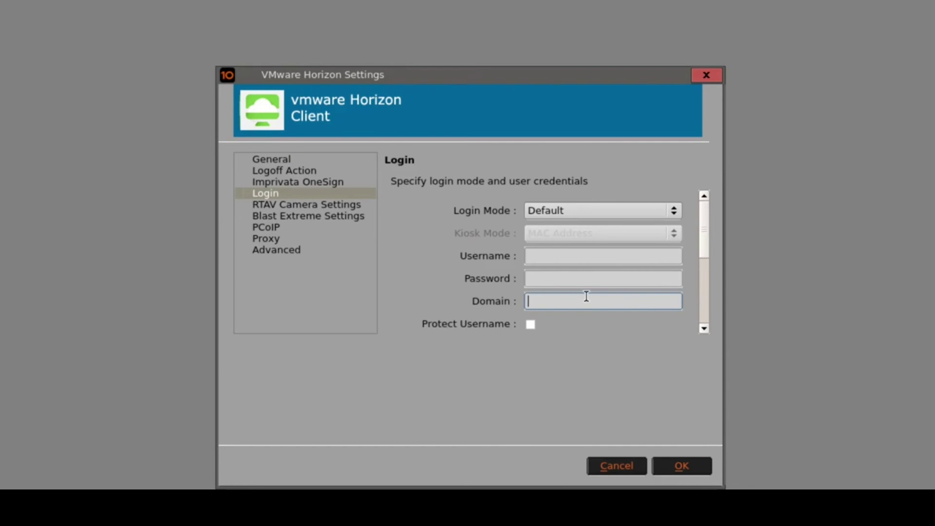
text(bosanova)
drag(703, 224, 704, 261)
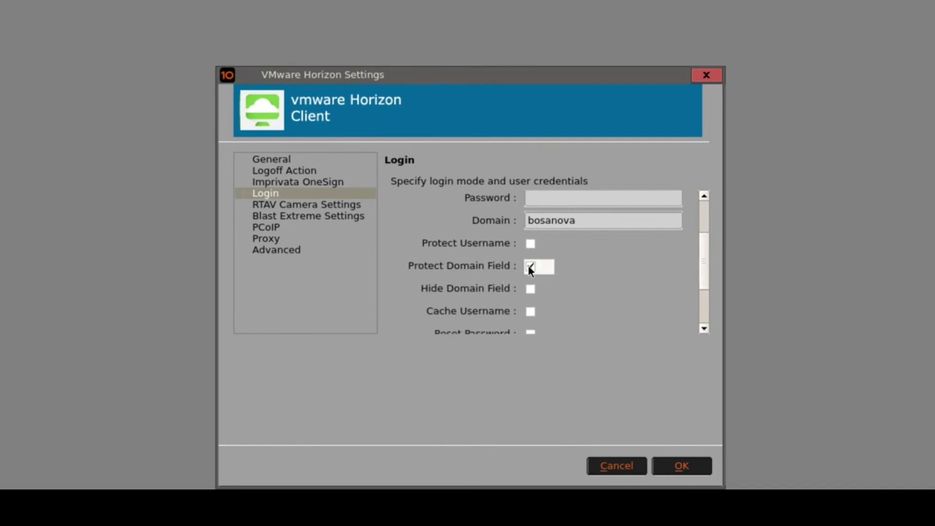
click(531, 290)
Turn on Cache Username and save the Horizon settings
drag(706, 245, 701, 269)
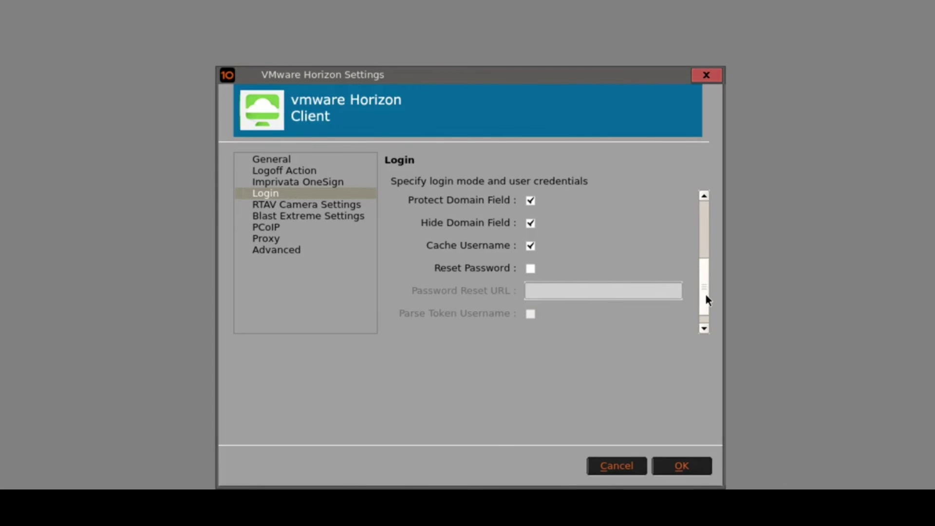
drag(706, 295, 708, 227)
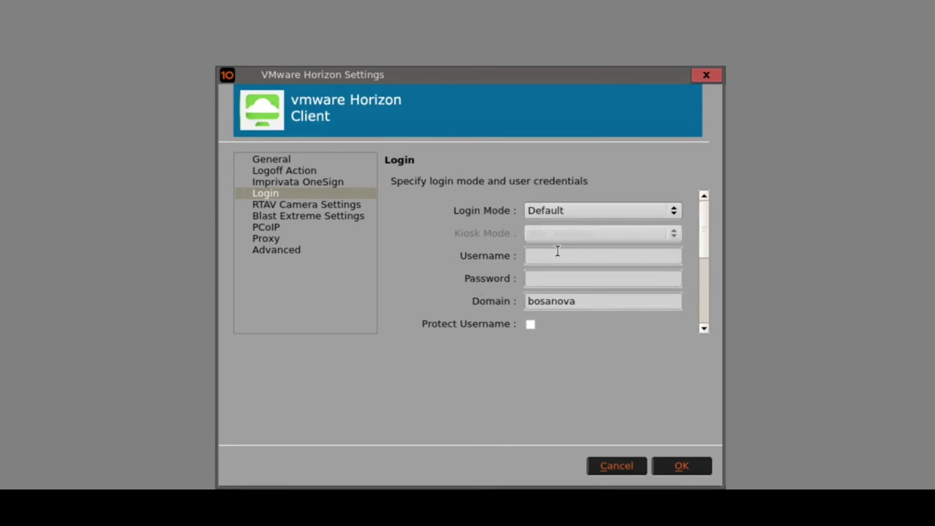
click(530, 256)
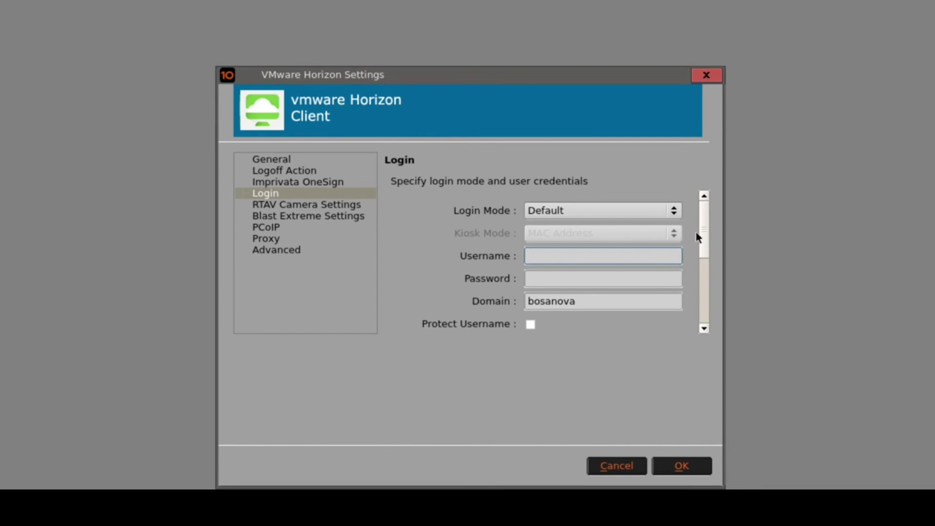
drag(702, 217, 698, 243)
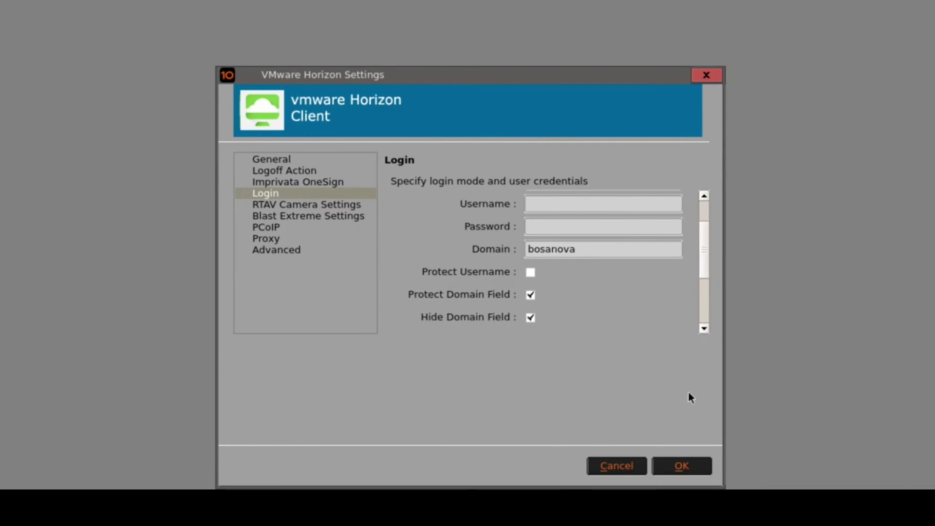
click(682, 469)
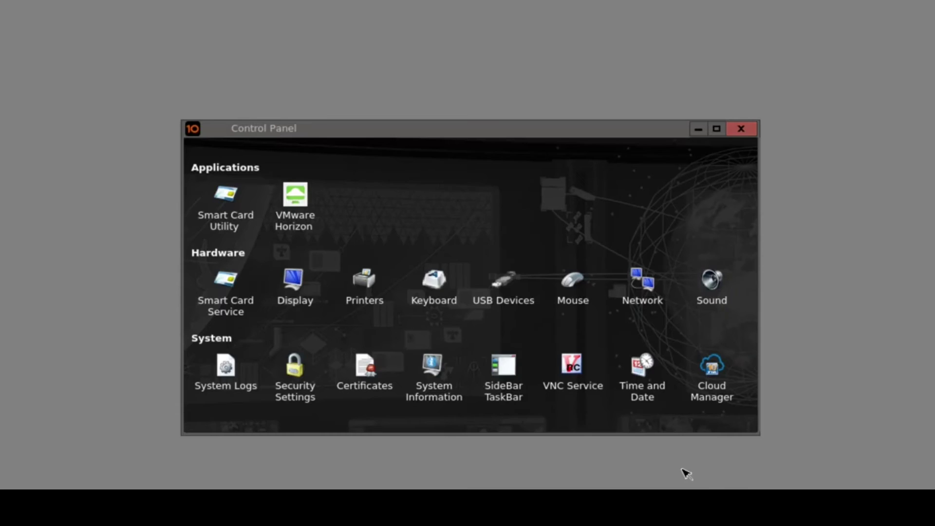
Close the Control Panel and log in to the RDS desktop with the username and password
click(742, 129)
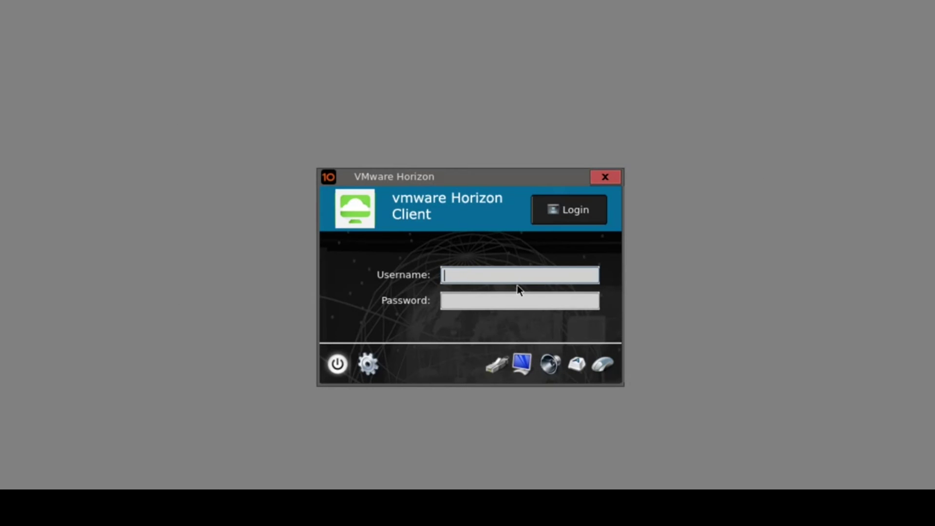
text(keving)
key(Tab)
text(****)
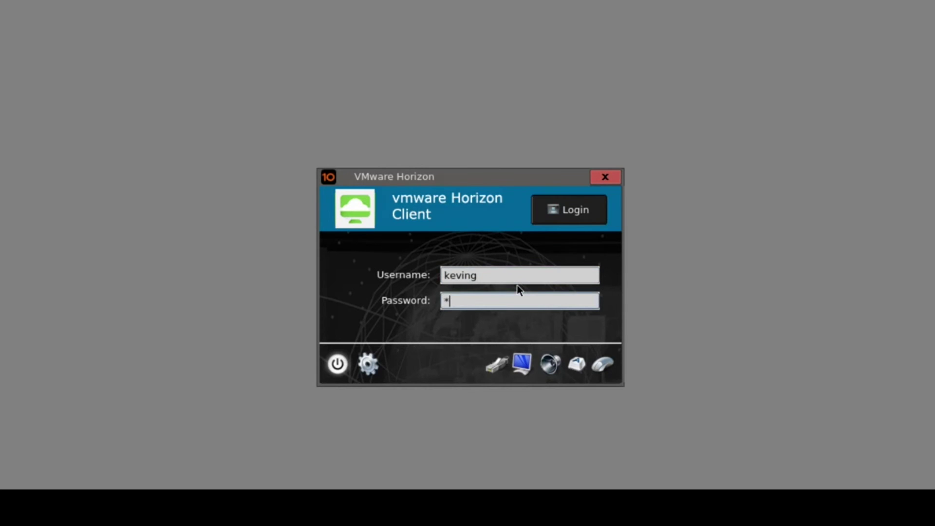
text(*******)
key(Return)
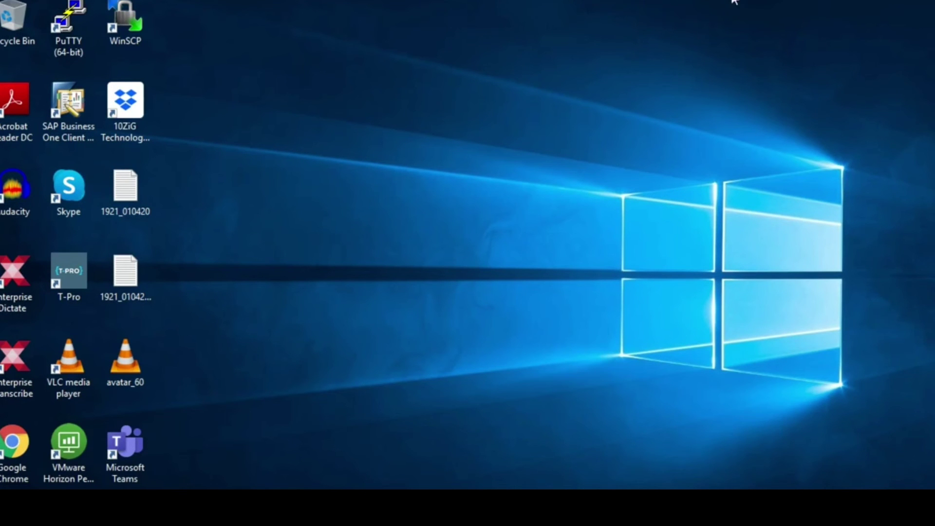
Disconnect and quit the RDS desktop session
mouse_move(657, 2)
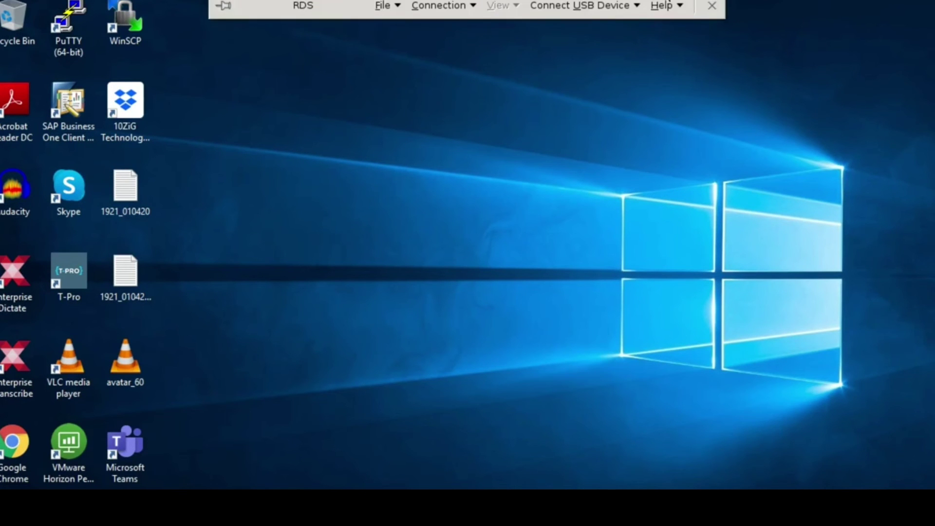
click(712, 6)
click(538, 302)
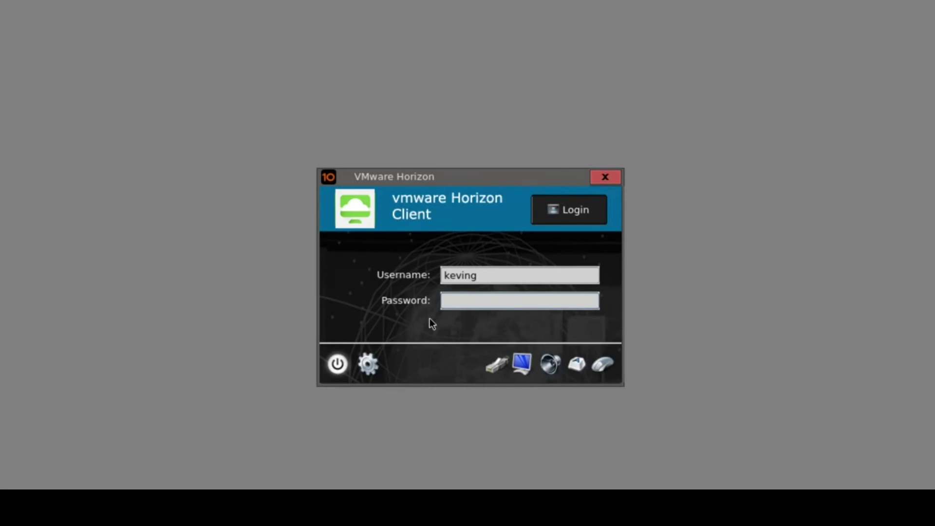
Go to the VMware Horizon Login settings from the login window's Control Panel
click(367, 371)
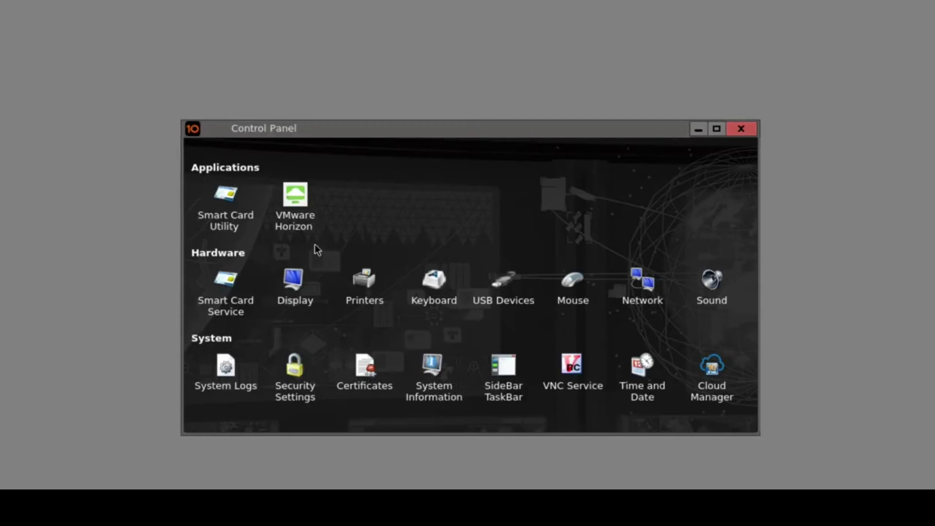
click(310, 221)
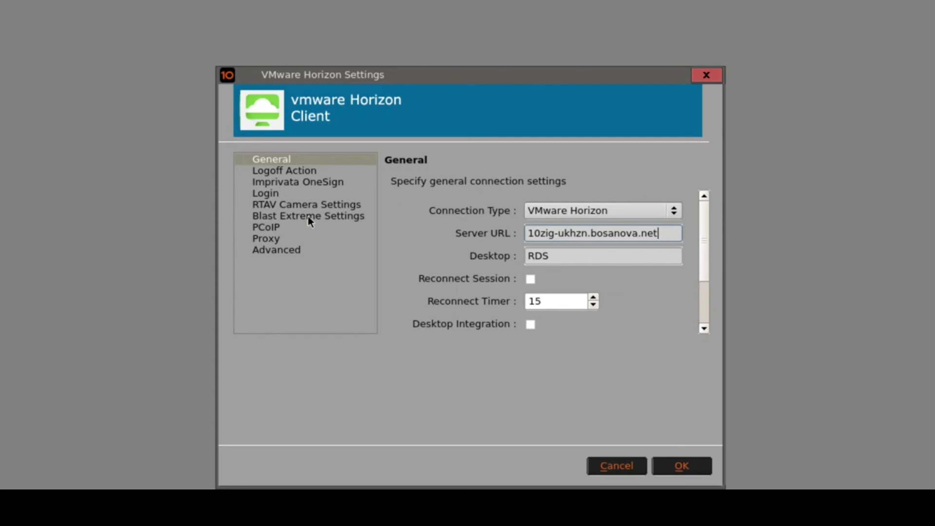
click(293, 193)
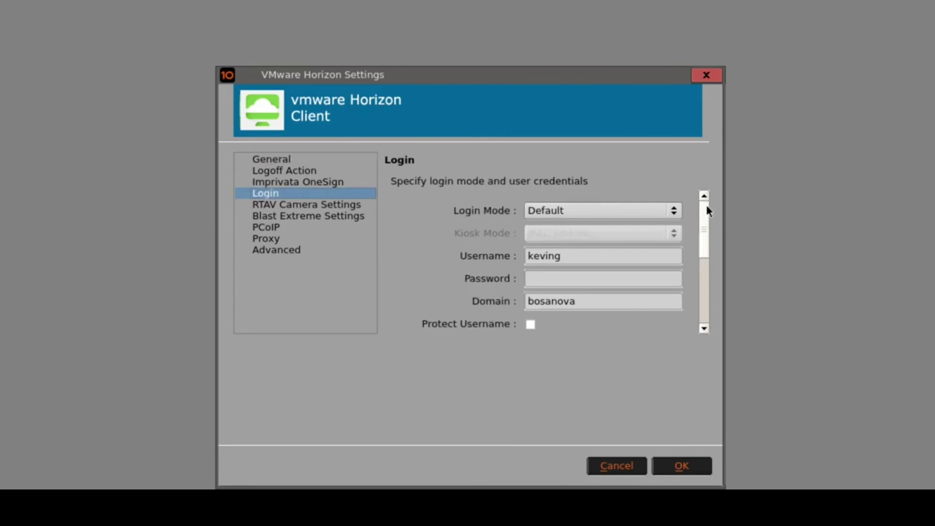
drag(706, 205, 700, 253)
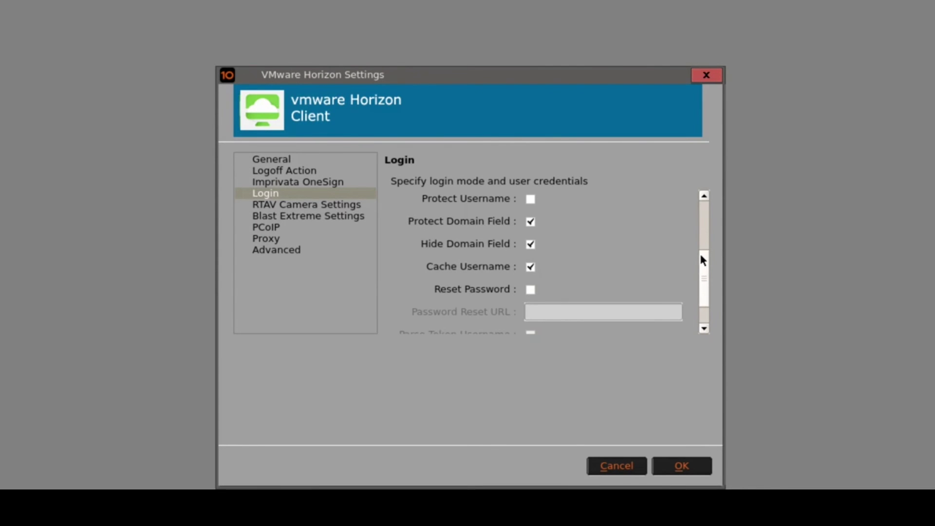
drag(700, 253, 700, 255)
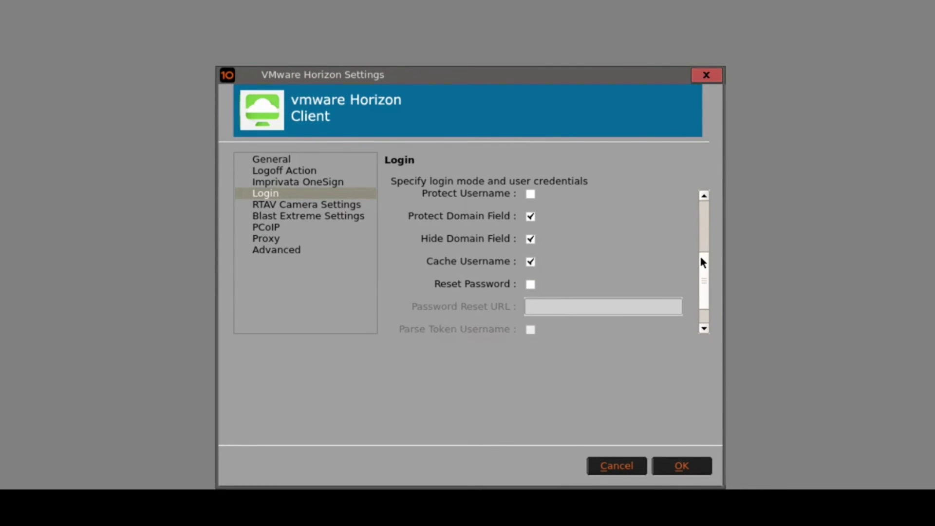
Enable Reset Password with google.com as the Password Reset URL and save
click(528, 285)
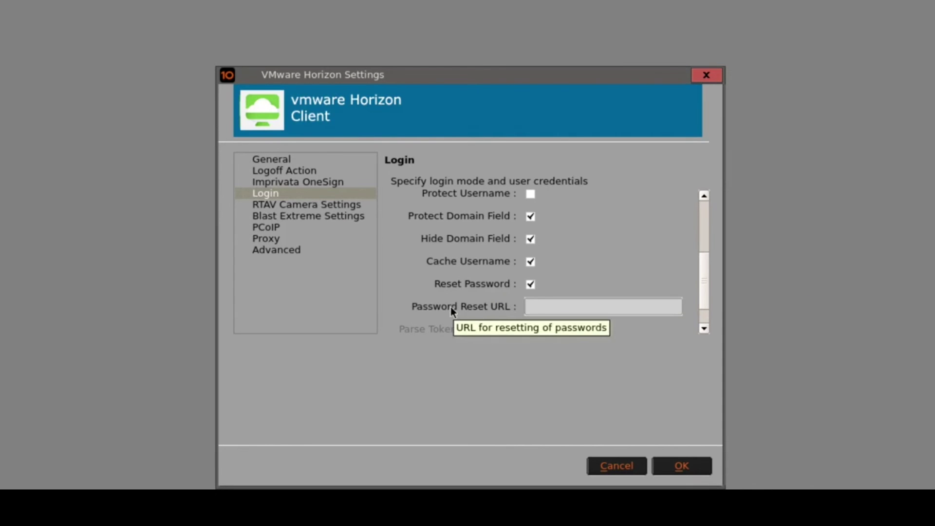
click(545, 307)
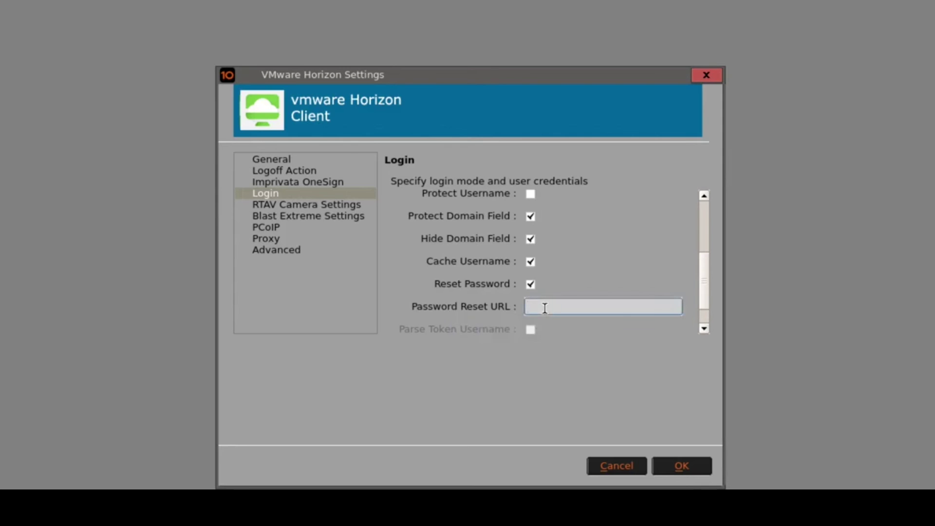
text(google.com)
click(672, 464)
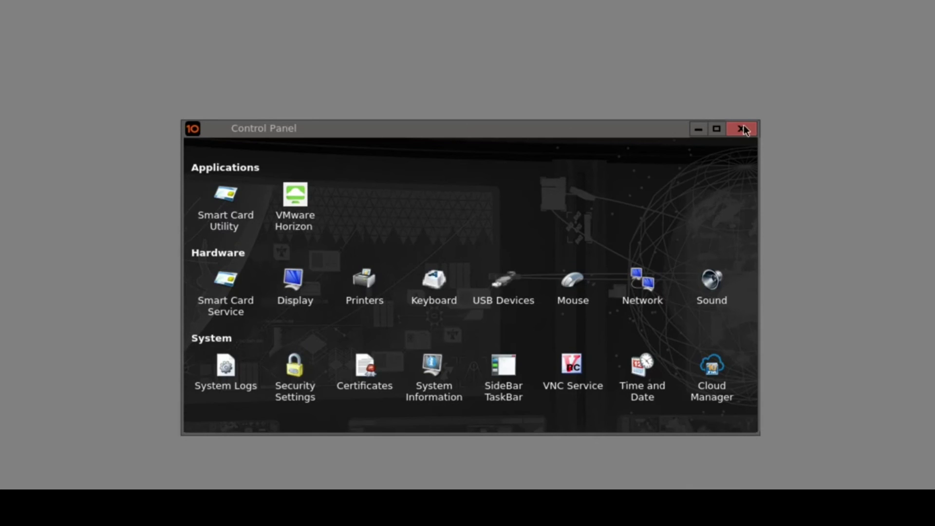
Test the login window's password-reset link opens google.com, then quit the browser
click(742, 127)
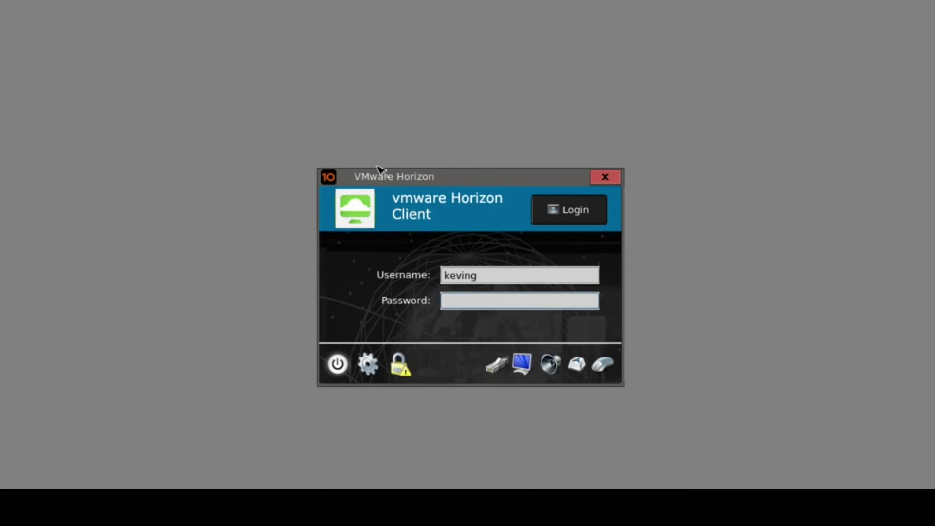
click(399, 366)
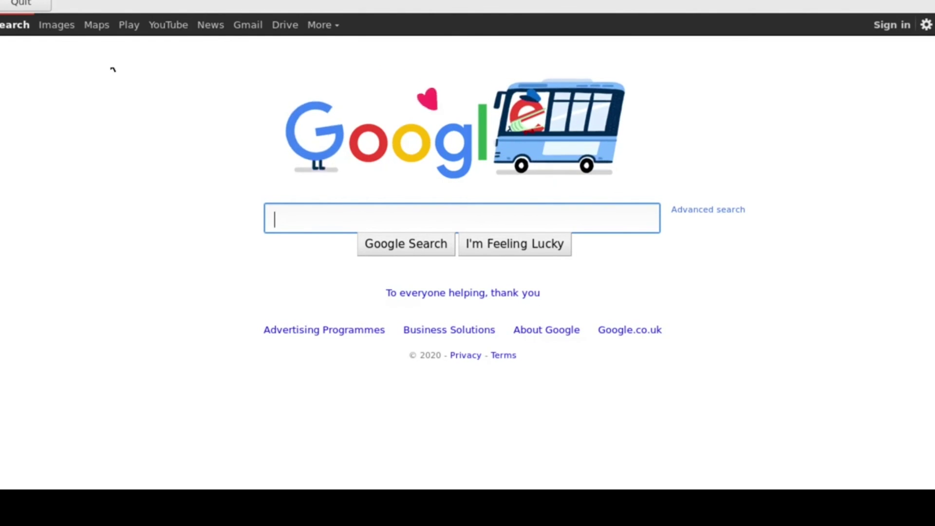
click(26, 3)
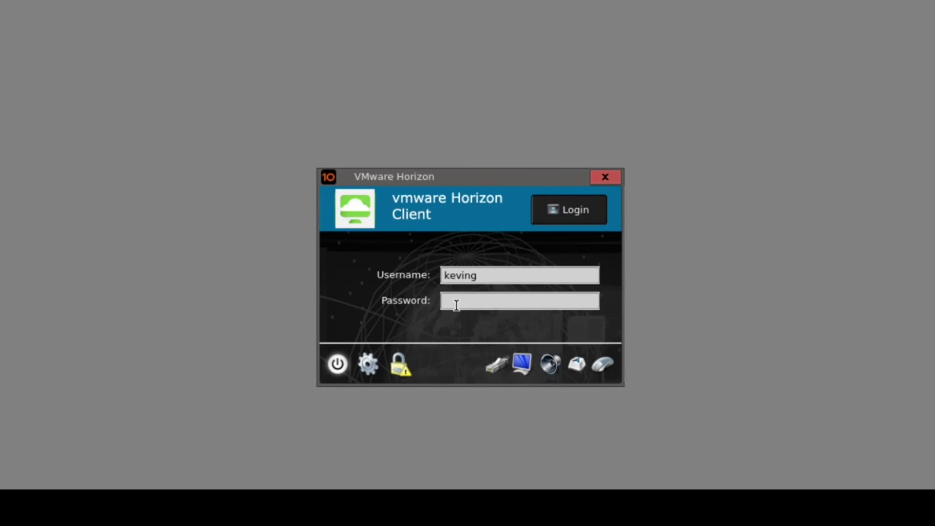
Untick Reset Password in the Horizon Login settings, then switch to the Logoff Action page
click(376, 366)
click(295, 205)
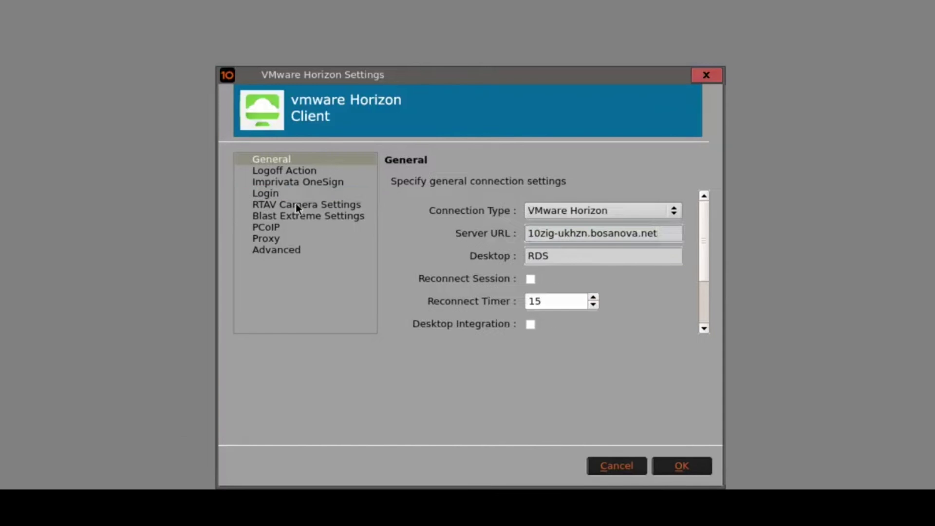
click(294, 191)
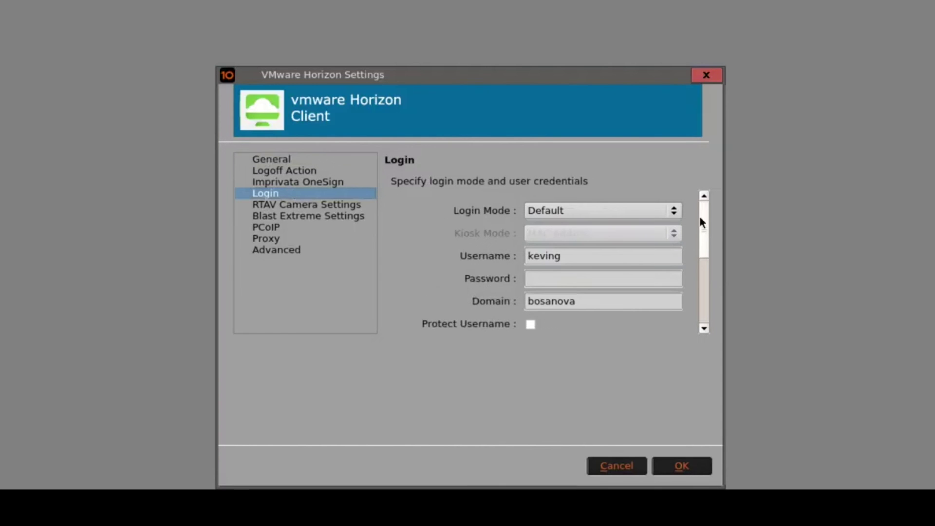
drag(700, 215, 697, 285)
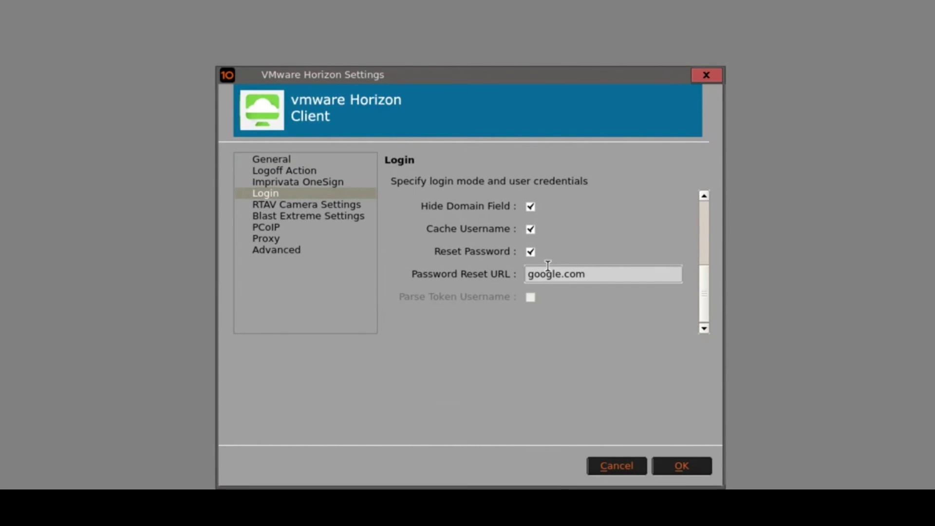
click(531, 252)
click(281, 173)
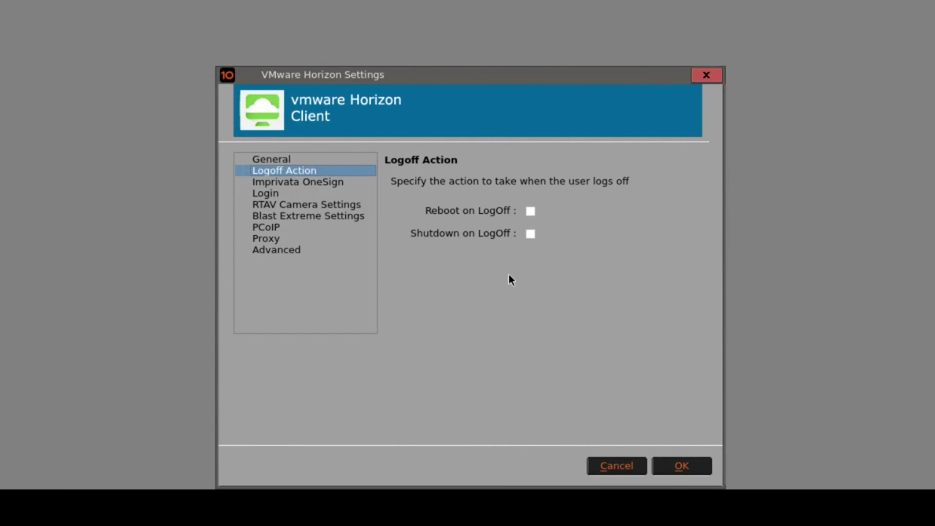
Toggle Shutdown on LogOff on and back off, then switch to the Imprivata OneSign page
click(530, 236)
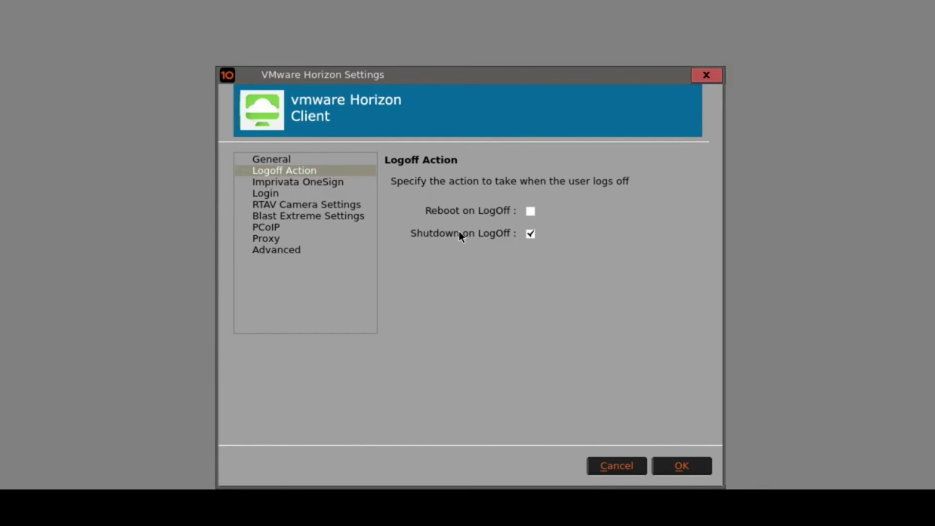
click(529, 233)
click(282, 186)
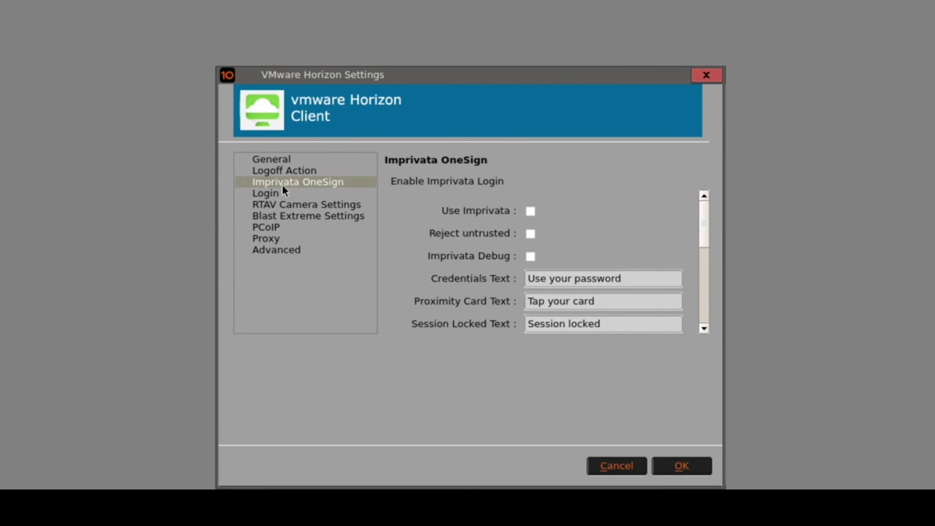
Switch to the RTAV Camera Settings page showing frame rate 15 at 320 by 240
click(284, 209)
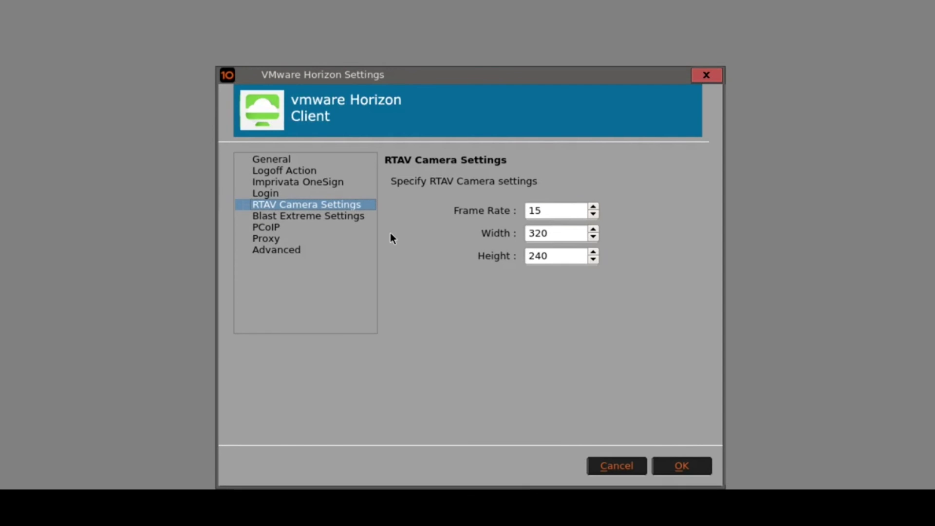
On the Blast Extreme Settings page, uncheck Enable H264, leaving High Color Accuracy off
click(288, 215)
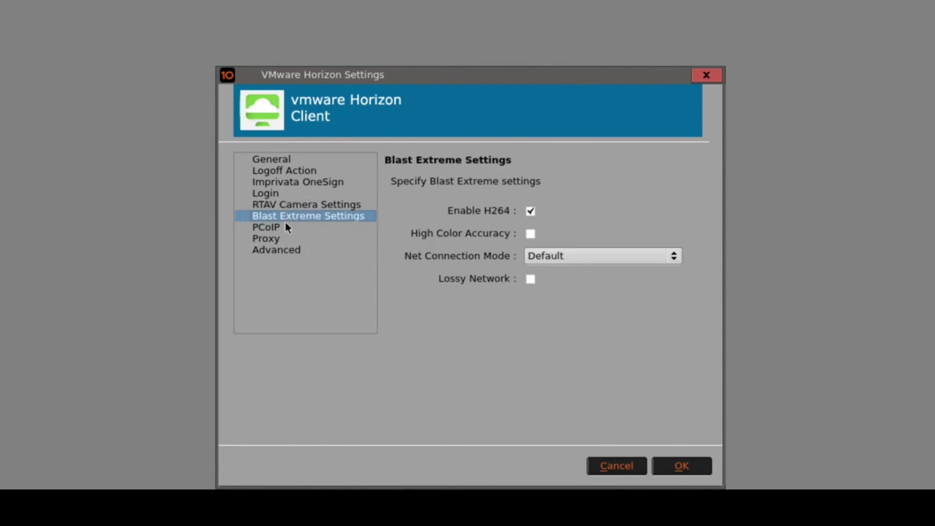
click(285, 228)
click(280, 220)
click(278, 227)
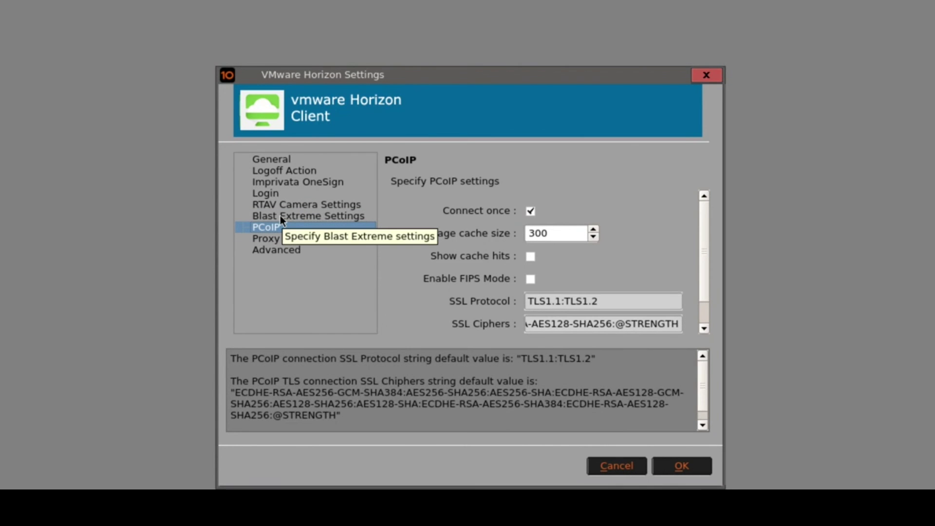
click(280, 216)
click(275, 229)
click(283, 221)
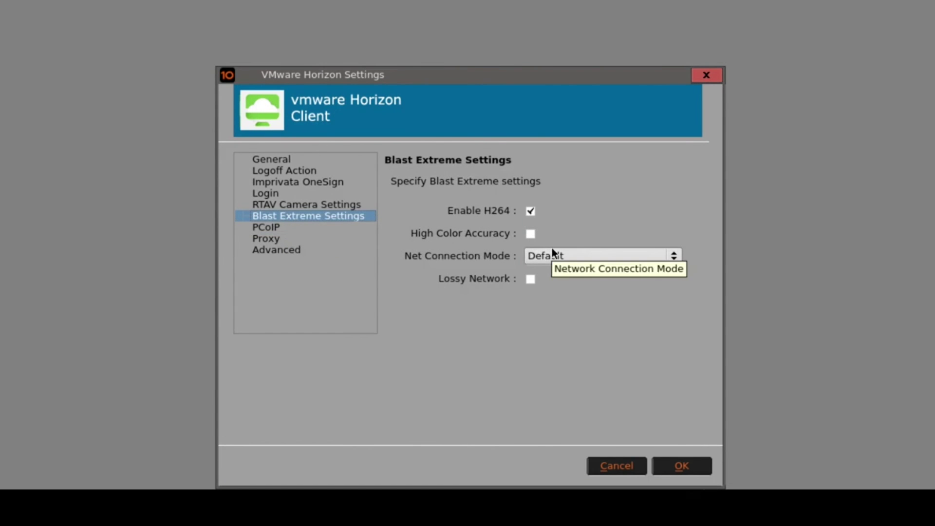
click(533, 214)
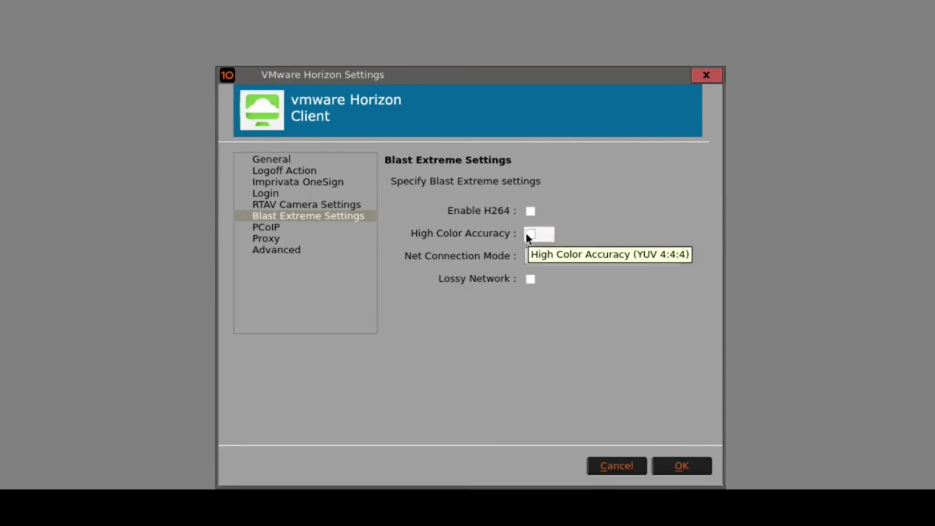
click(530, 235)
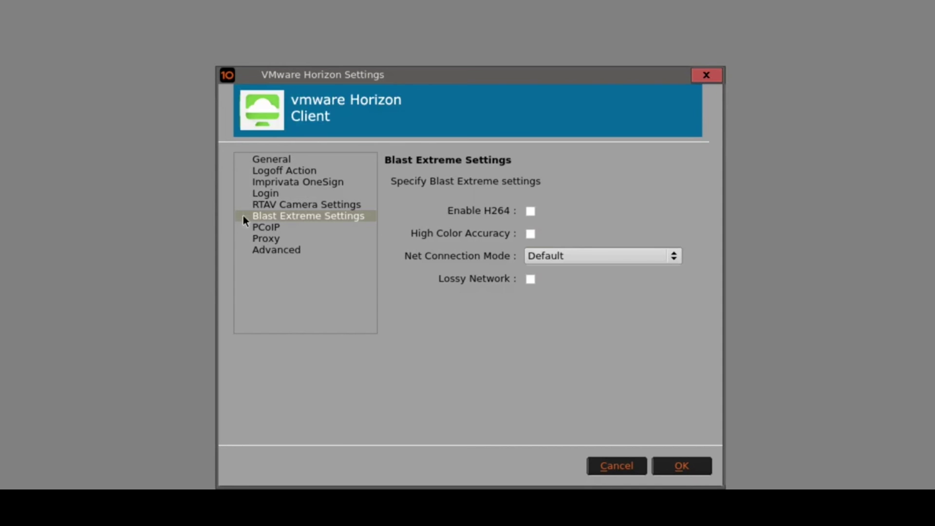
Scroll through the PCoIP settings, then switch to the Proxy page
click(265, 228)
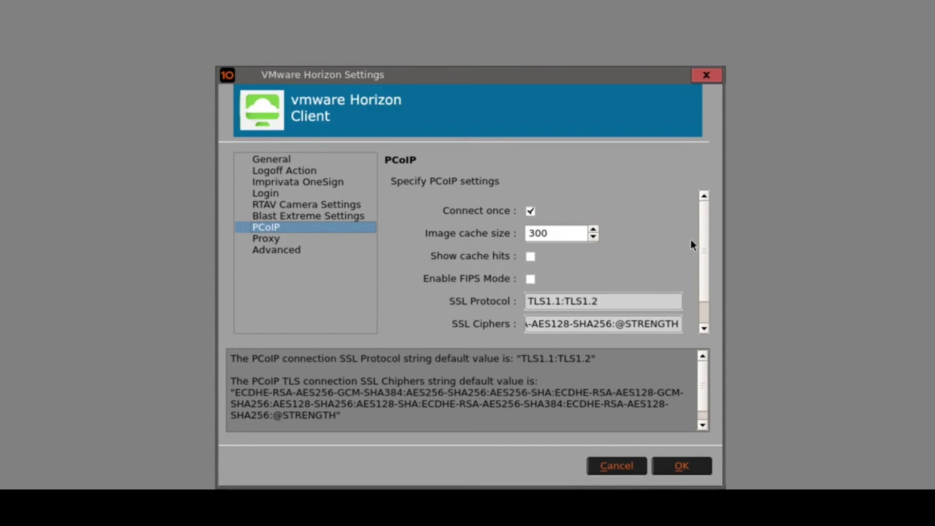
scroll(702, 246, down, 1)
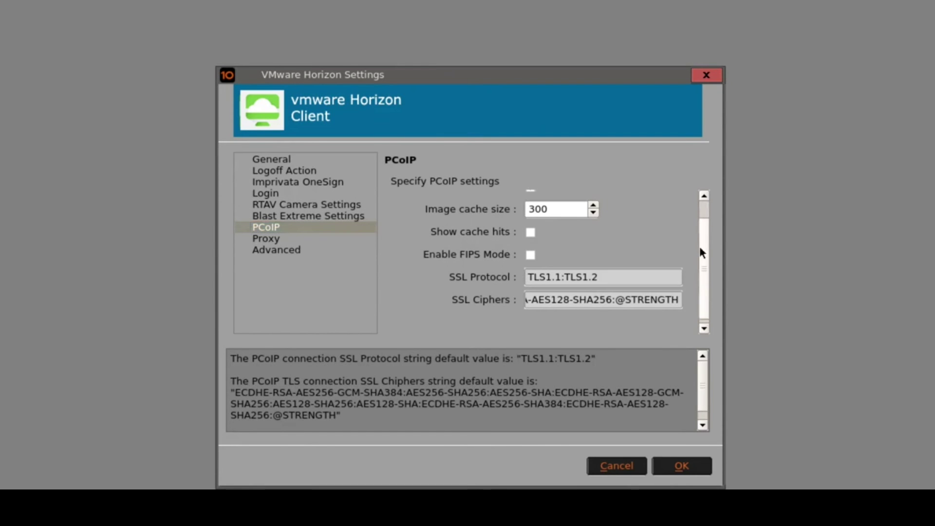
scroll(702, 254, up, 1)
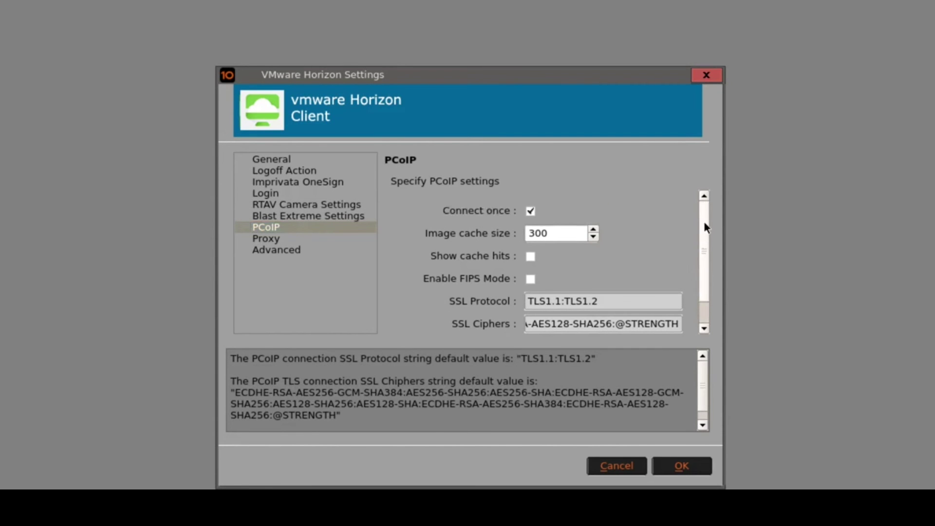
click(288, 239)
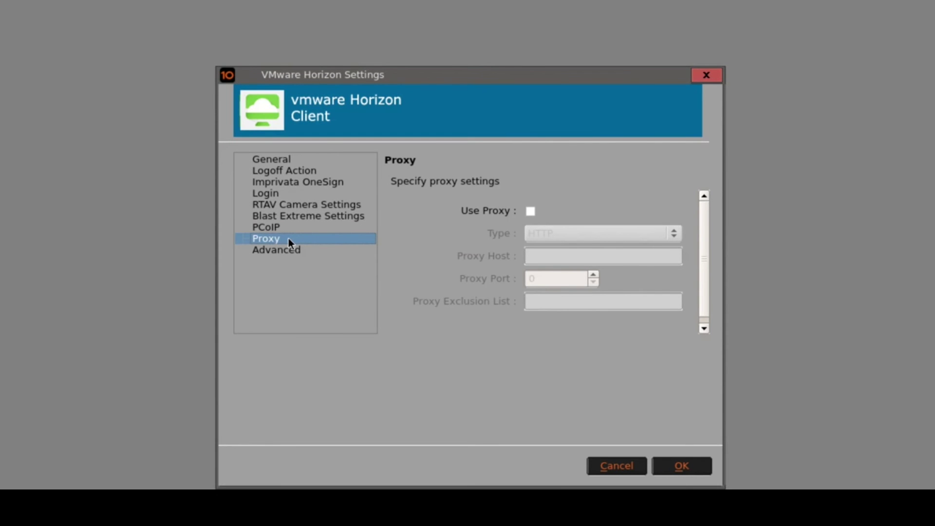
Toggle Use Proxy on and back off, then switch to the Advanced page
click(530, 211)
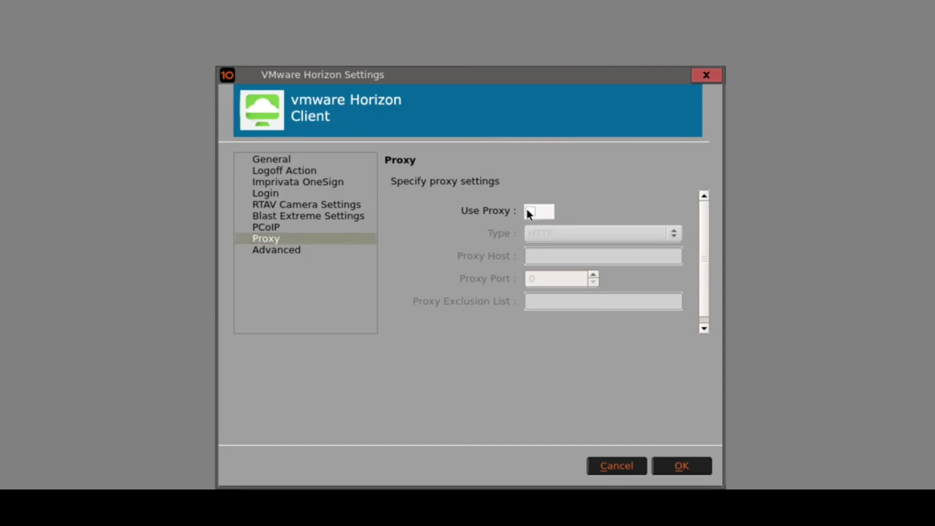
click(529, 210)
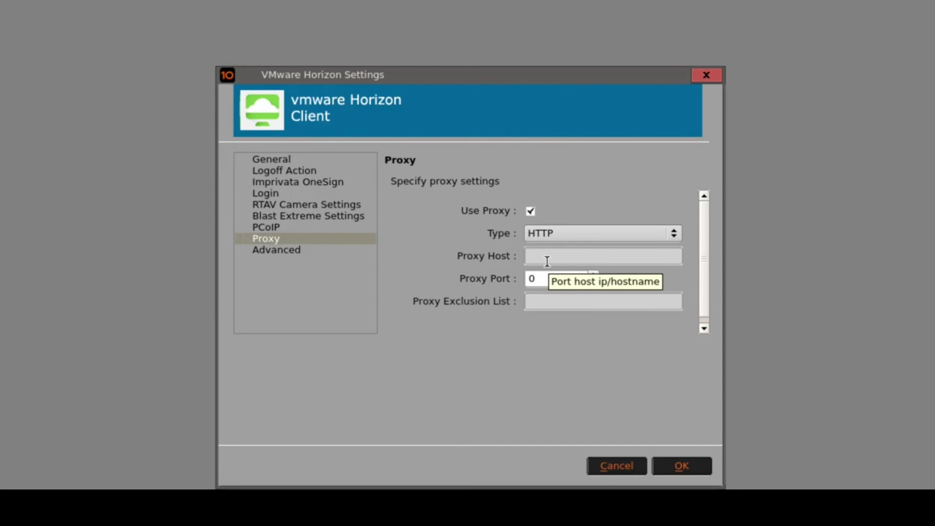
click(530, 211)
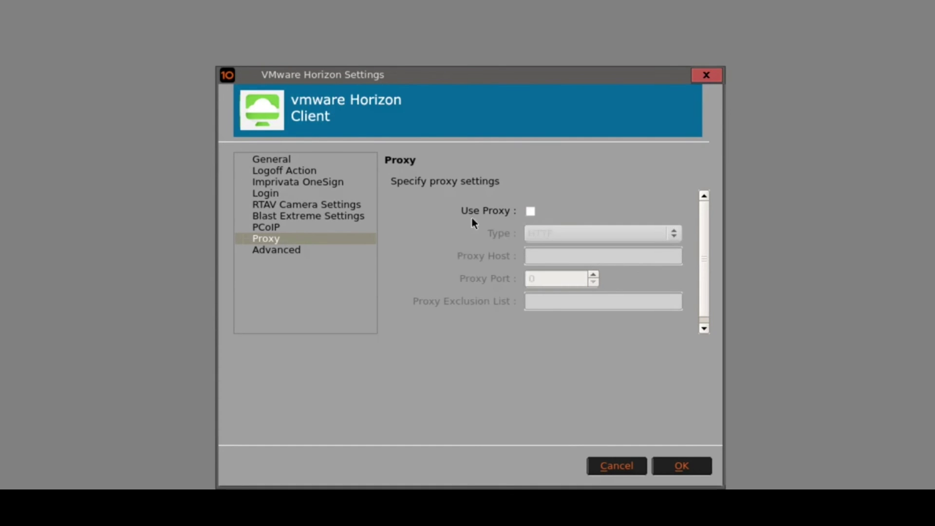
click(311, 248)
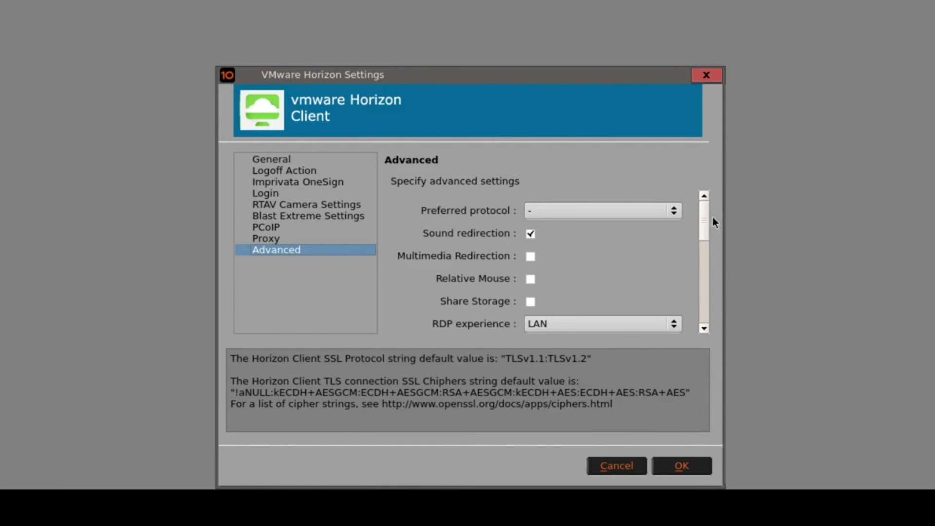
Drop down the Preferred protocol list to show PCoIP, Blast Extreme and RDP
click(603, 217)
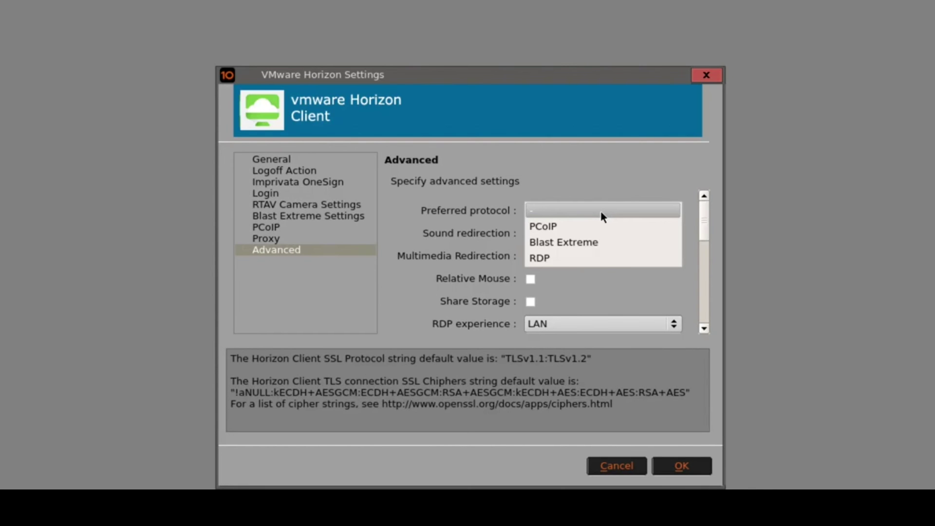
click(602, 215)
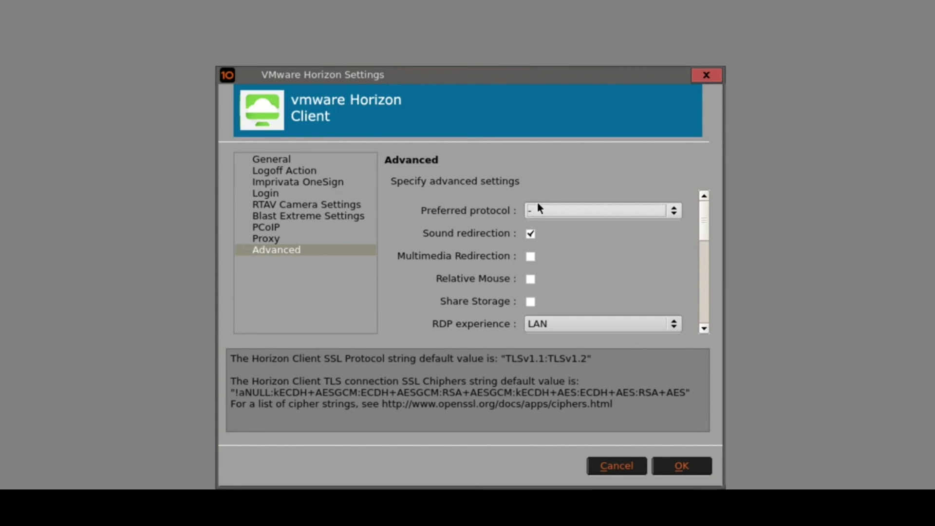
click(572, 210)
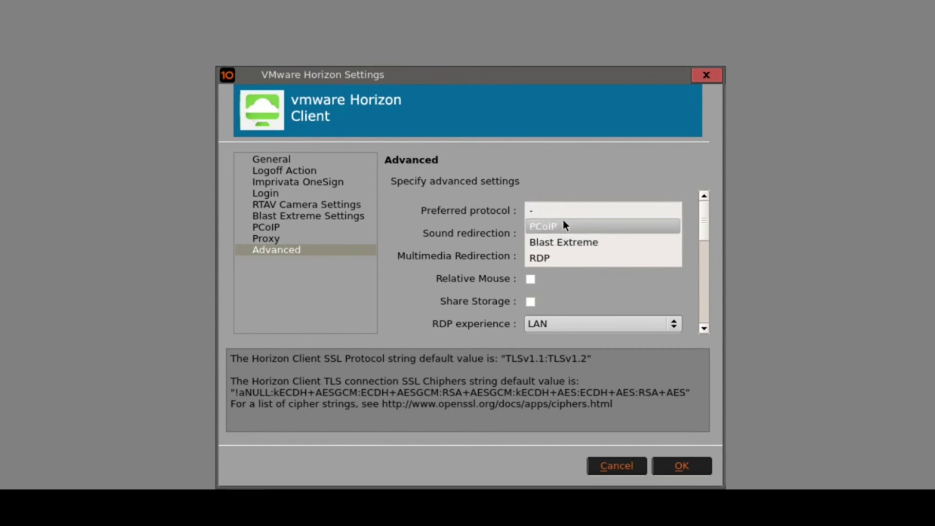
Choose Blast Extreme as the preferred protocol on the Advanced page
click(578, 241)
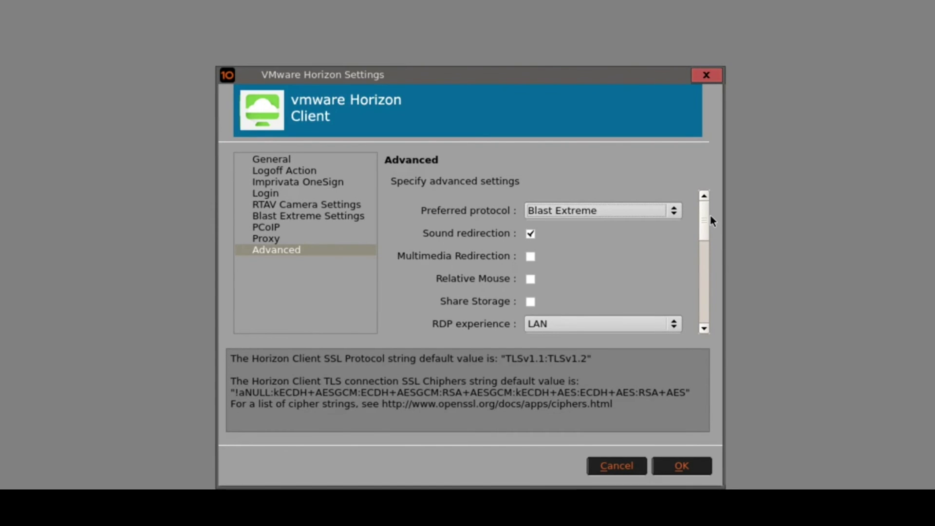
mouse_move(703, 213)
mouse_down()
mouse_move(700, 229)
mouse_move(708, 206)
mouse_up()
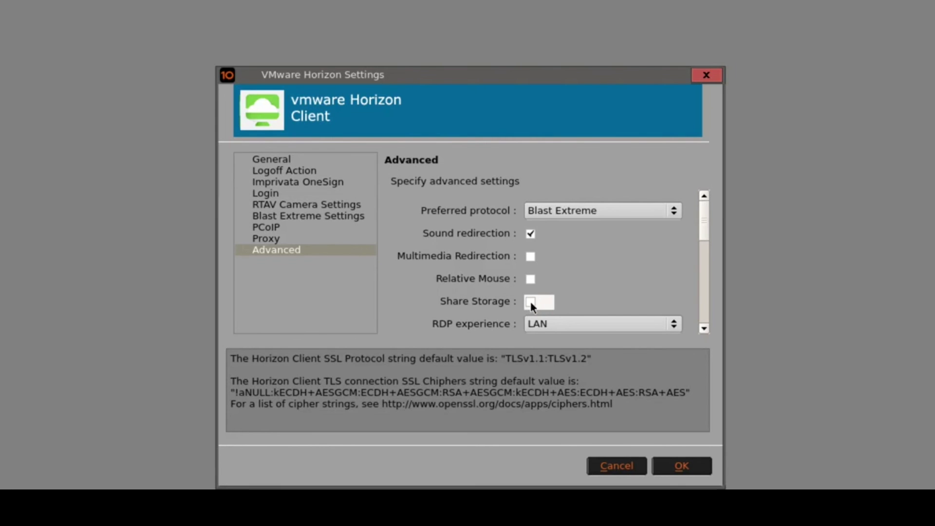
Toggle Share Storage on and back off, leaving it unchecked
click(531, 303)
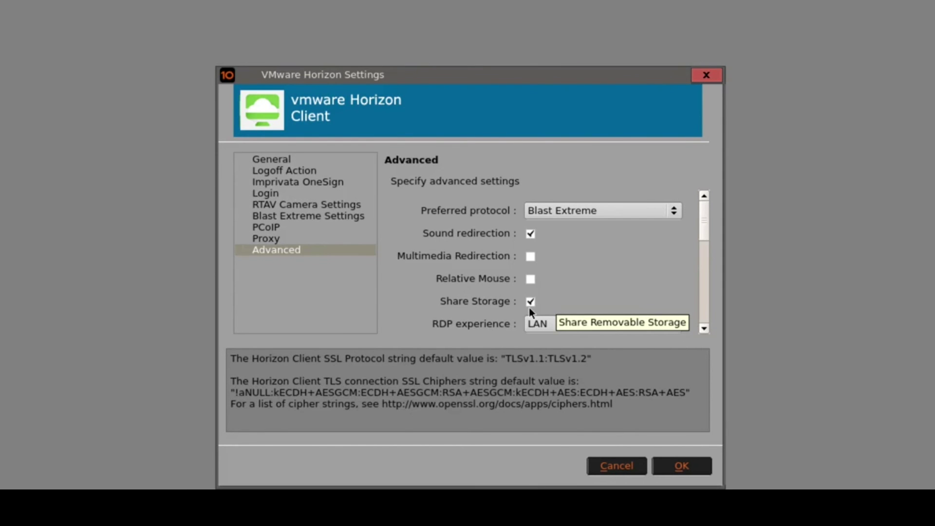
click(531, 301)
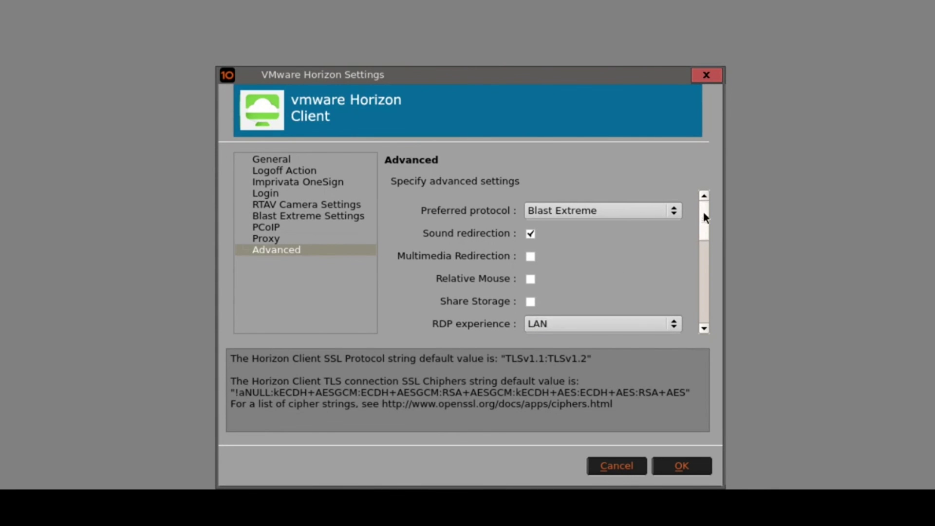
Keep SSL mode at Accept and leave Send Ctrl-Alt-Del switched on
drag(706, 218, 704, 238)
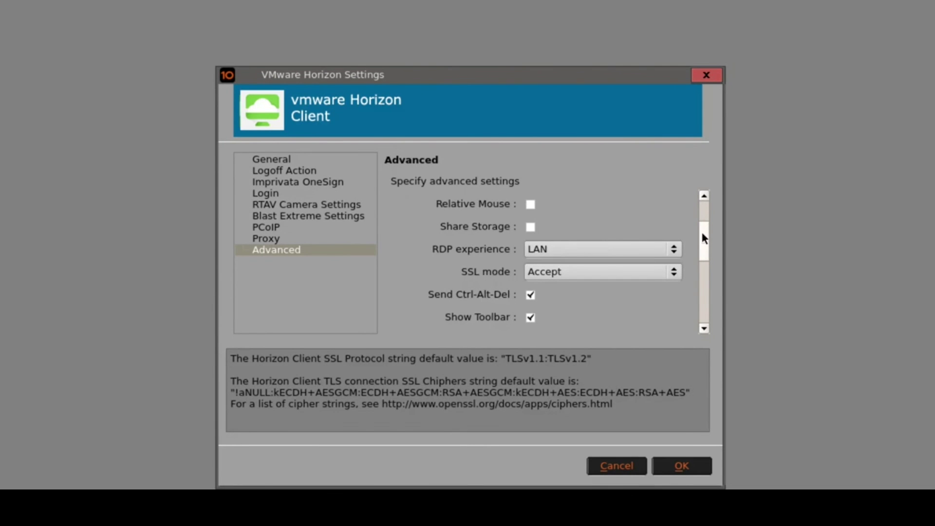
click(557, 273)
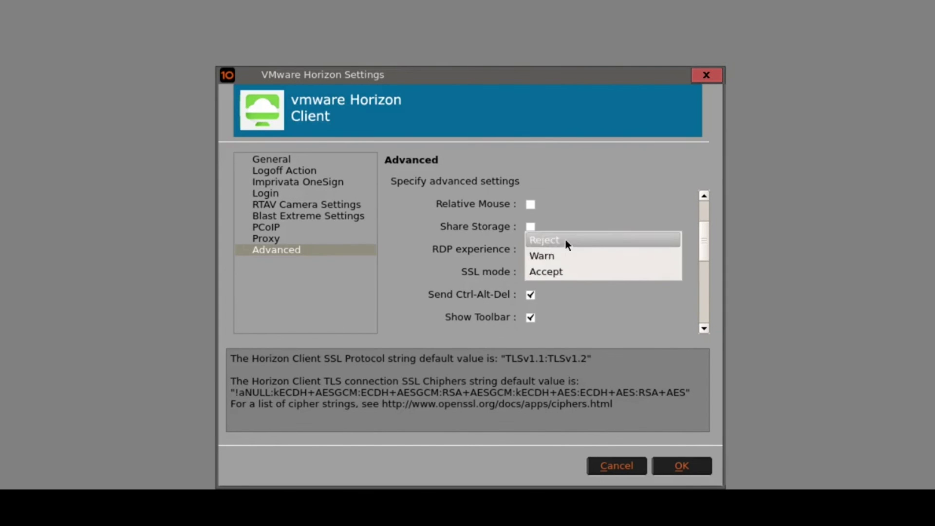
click(570, 298)
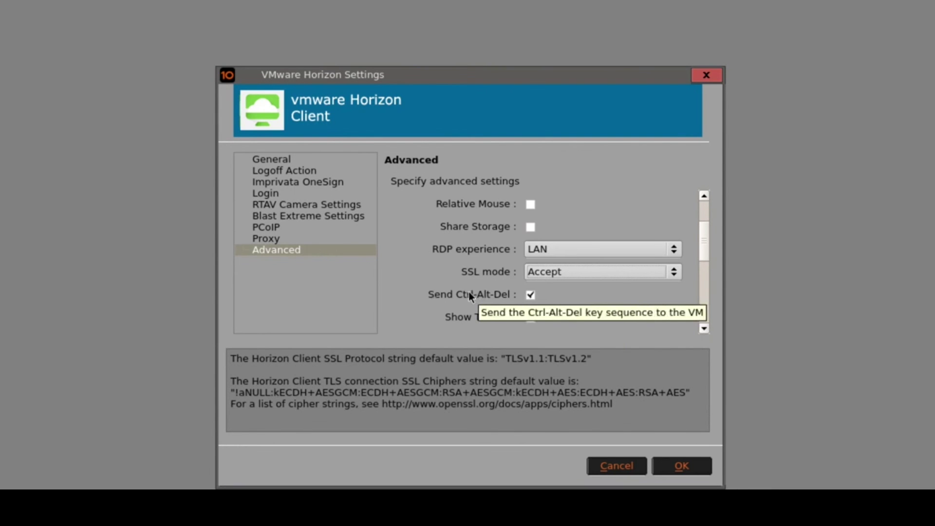
click(530, 296)
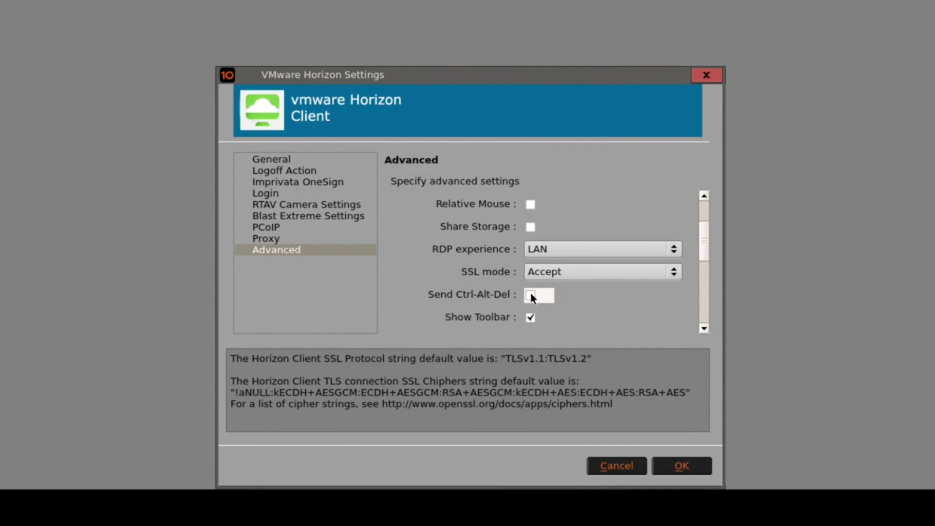
click(530, 295)
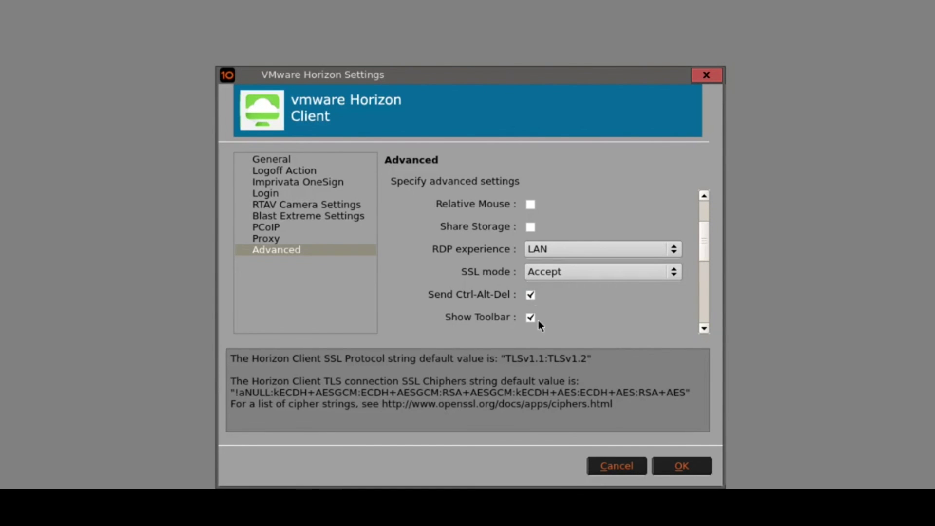
Untick Show Toolbar, tick Show Hostname, and save the advanced settings
scroll(706, 233, down, 2)
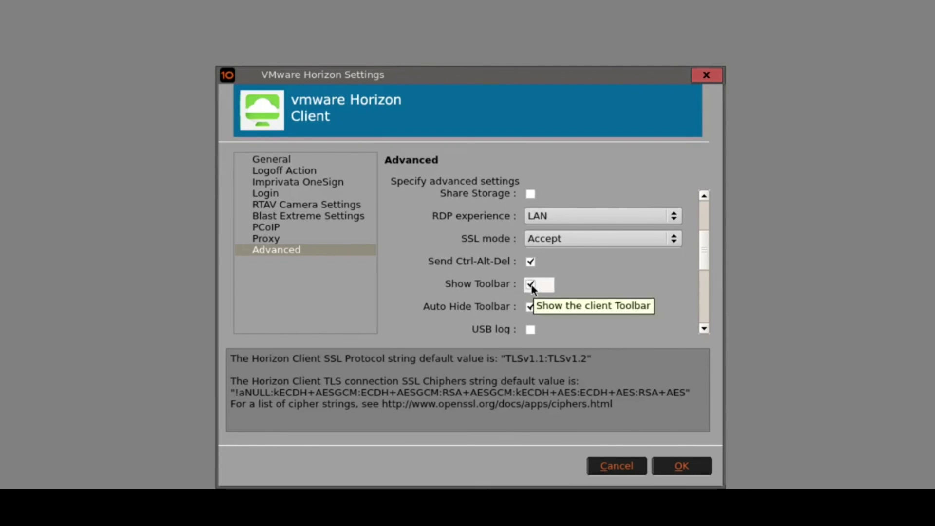
click(531, 285)
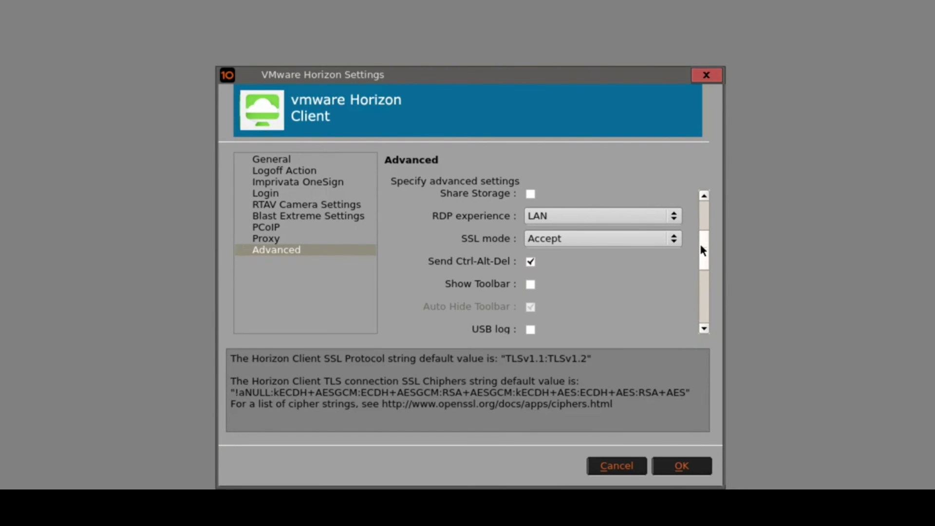
drag(701, 246, 702, 283)
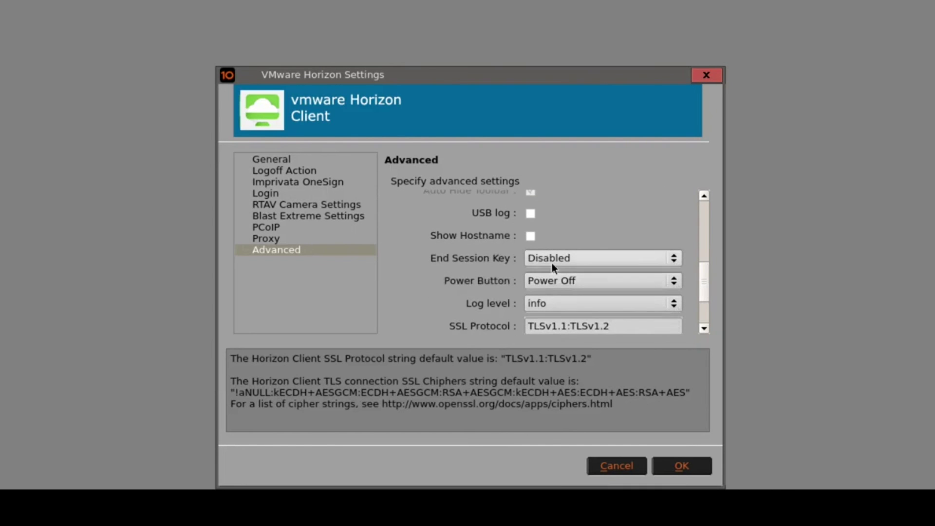
click(530, 238)
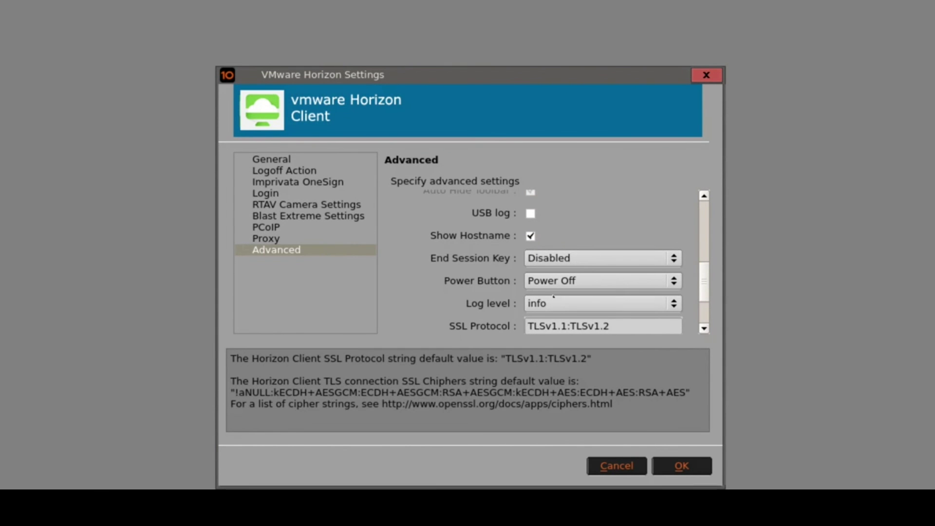
click(680, 469)
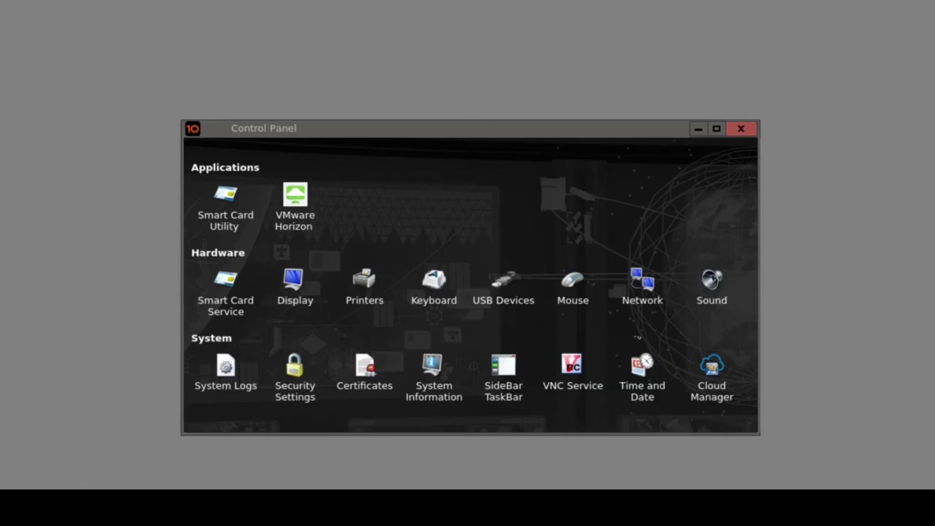
Return to the Horizon login, then reopen VMware Horizon settings through the control panel gear
click(750, 130)
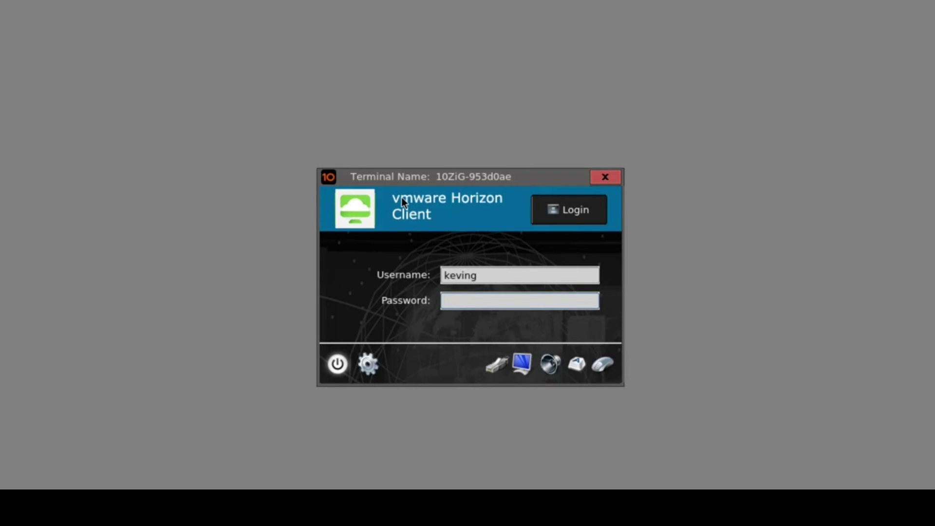
click(368, 363)
click(292, 205)
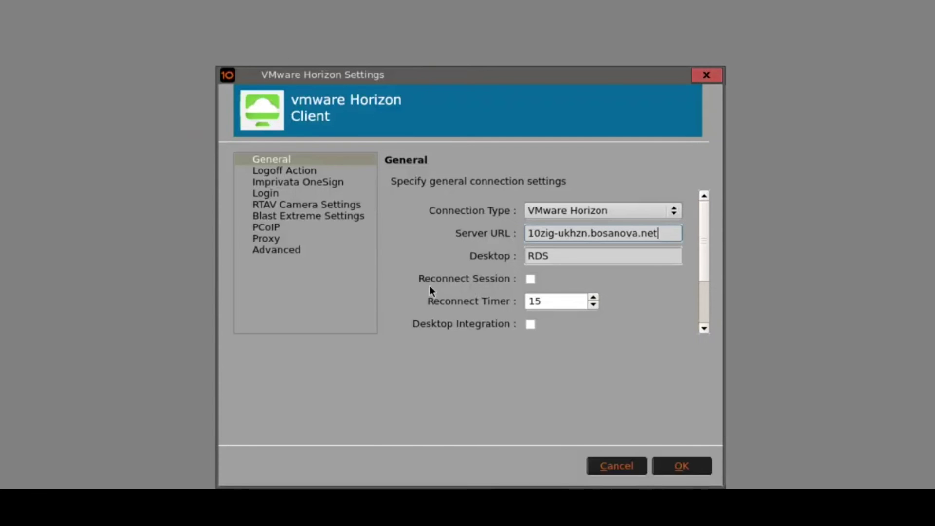
On the Advanced page, set the End Session Key to Ctrl-F12
click(292, 251)
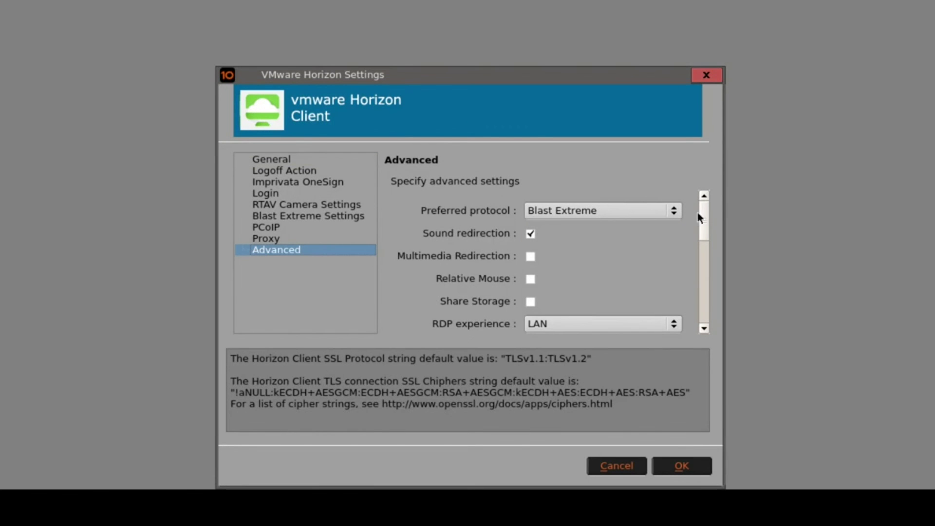
drag(704, 214, 707, 280)
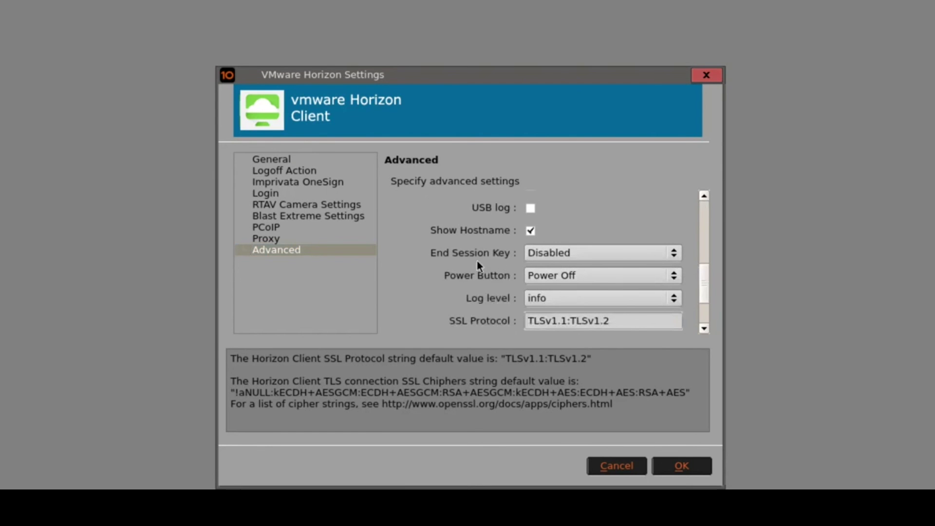
click(550, 253)
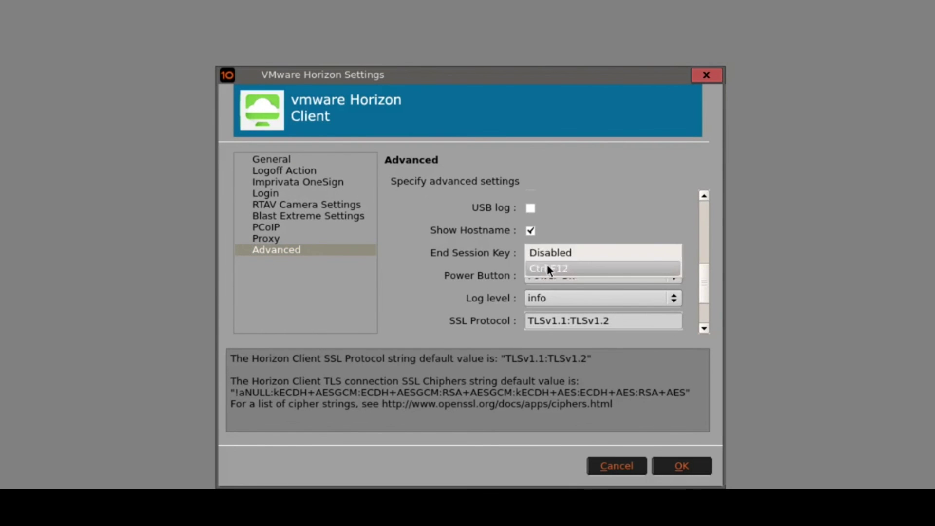
click(553, 268)
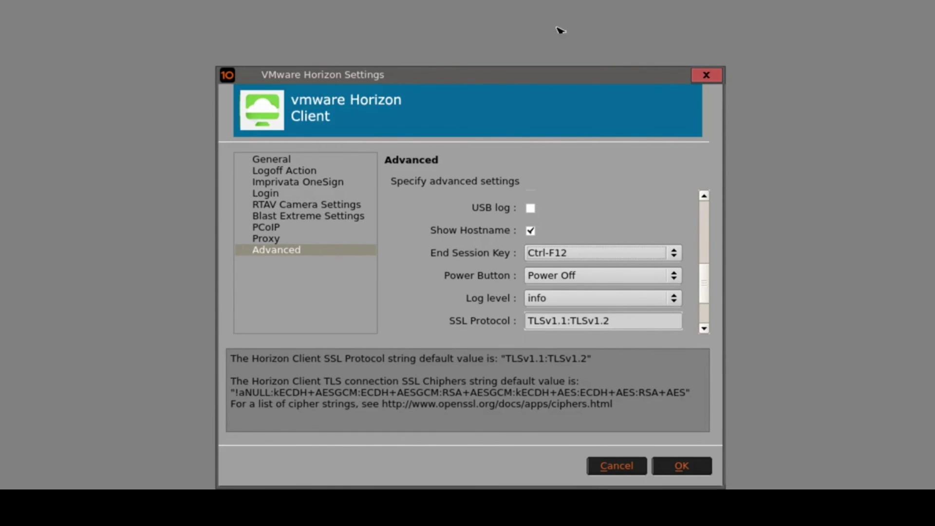
Set the Power Button action to End Session
click(575, 276)
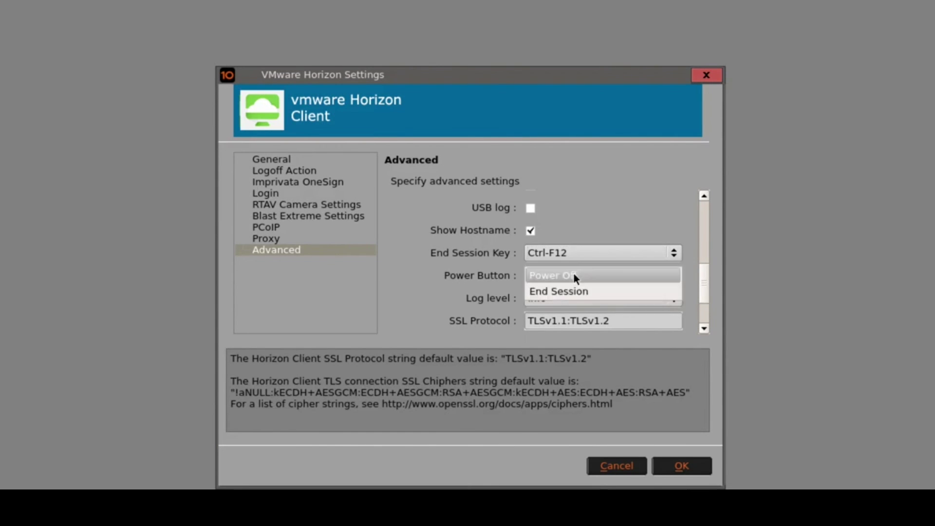
click(573, 276)
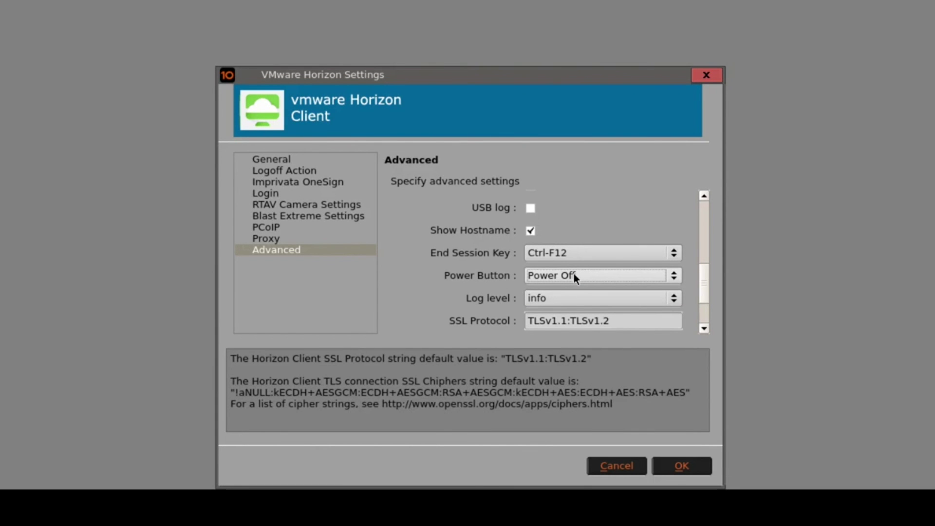
click(574, 275)
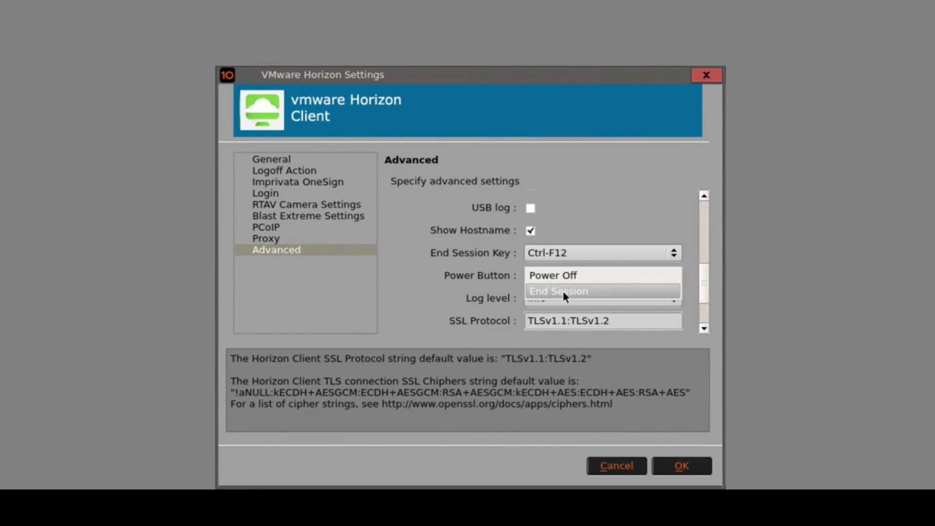
click(563, 291)
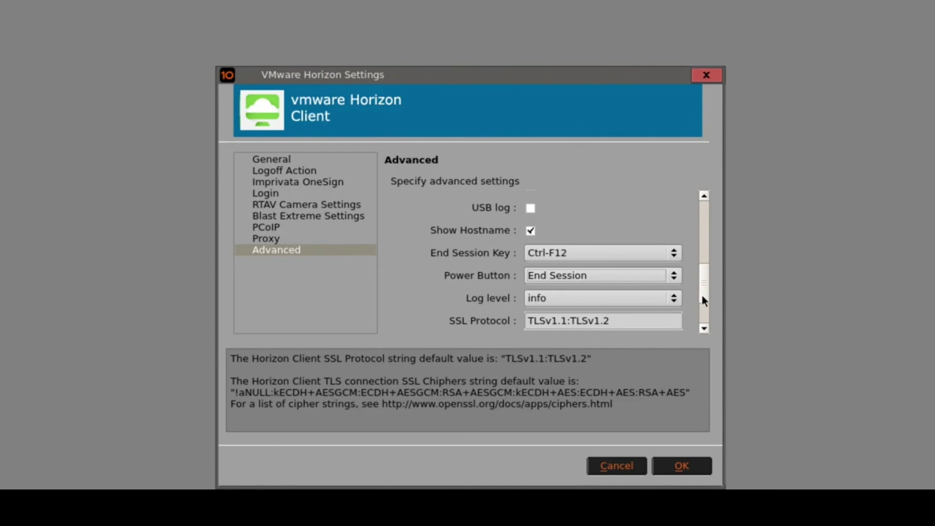
drag(703, 293, 700, 305)
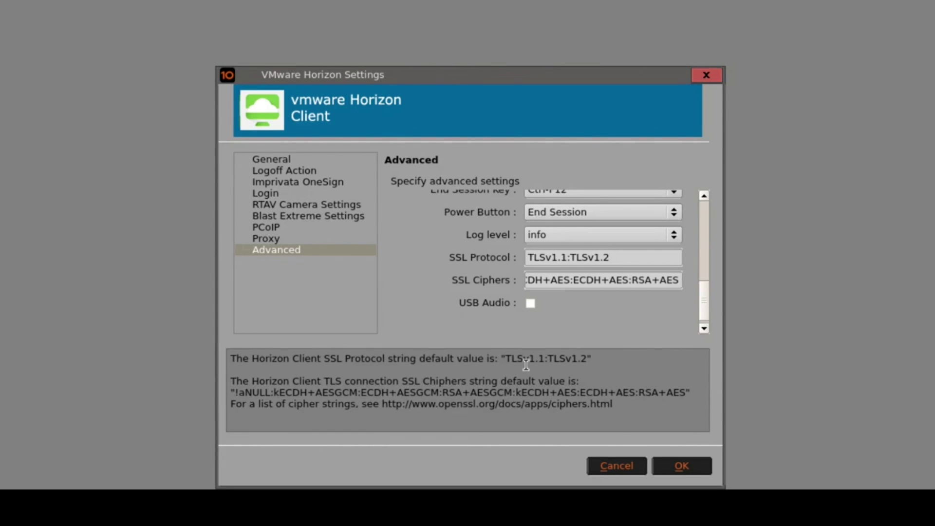
click(530, 306)
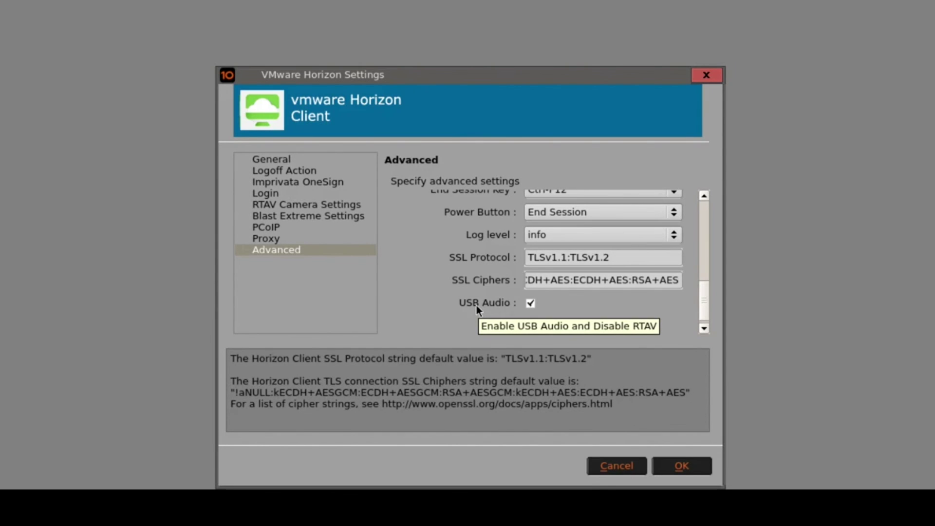
click(531, 303)
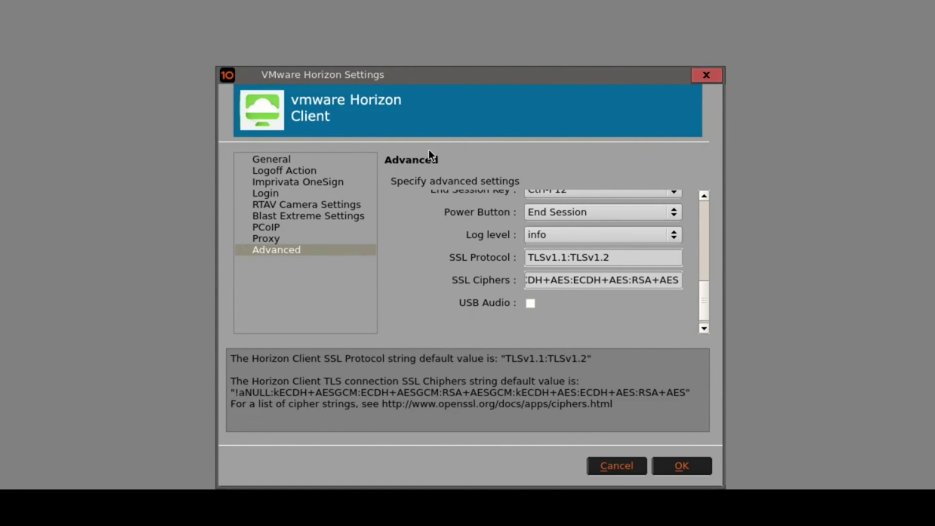
Review the General, Logoff Action, Imprivata OneSign and Login pages, then save with OK
click(261, 160)
click(269, 171)
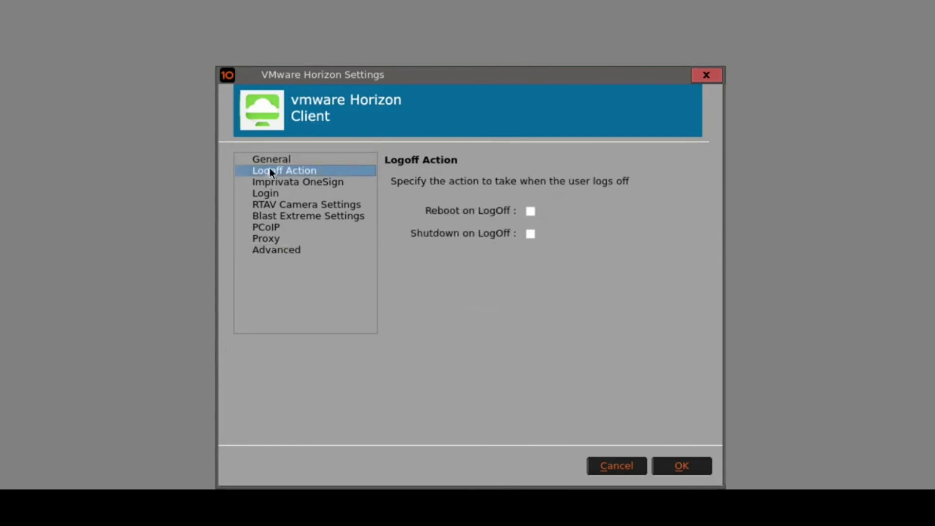
click(274, 182)
click(272, 193)
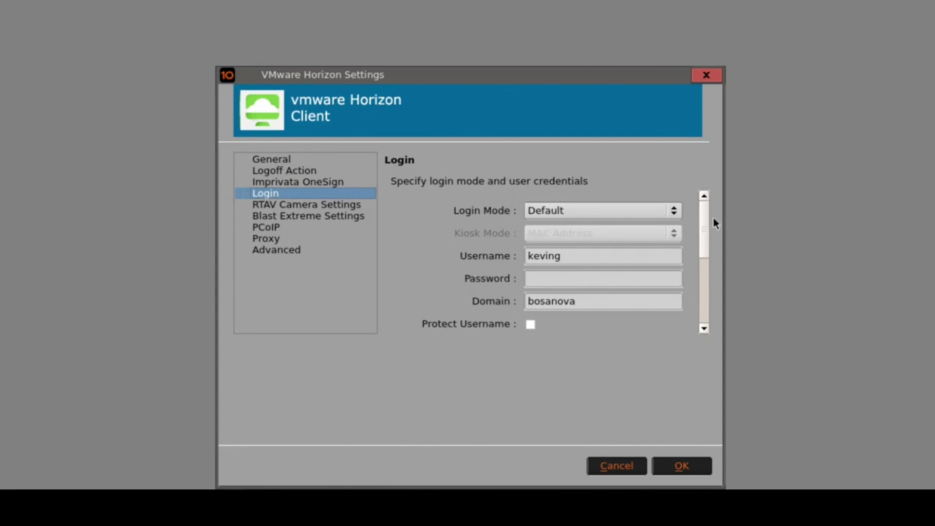
drag(702, 212, 702, 285)
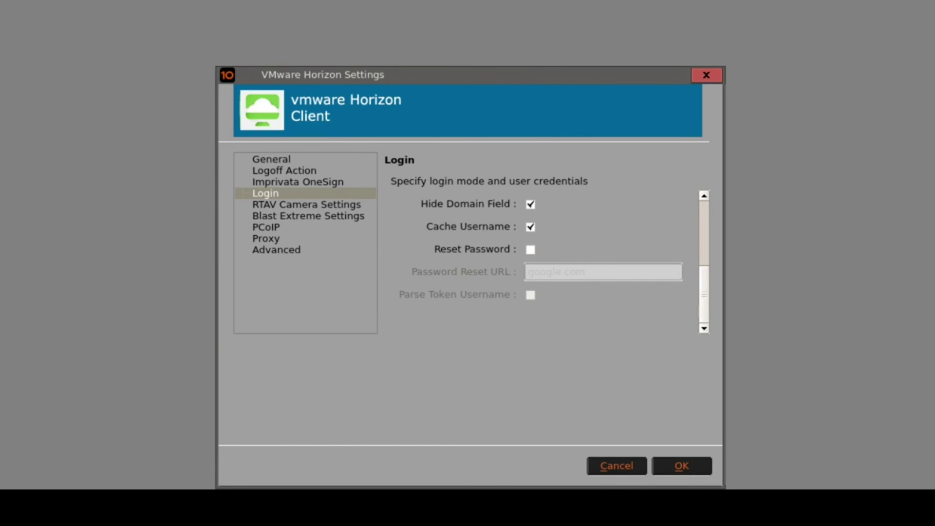
click(693, 472)
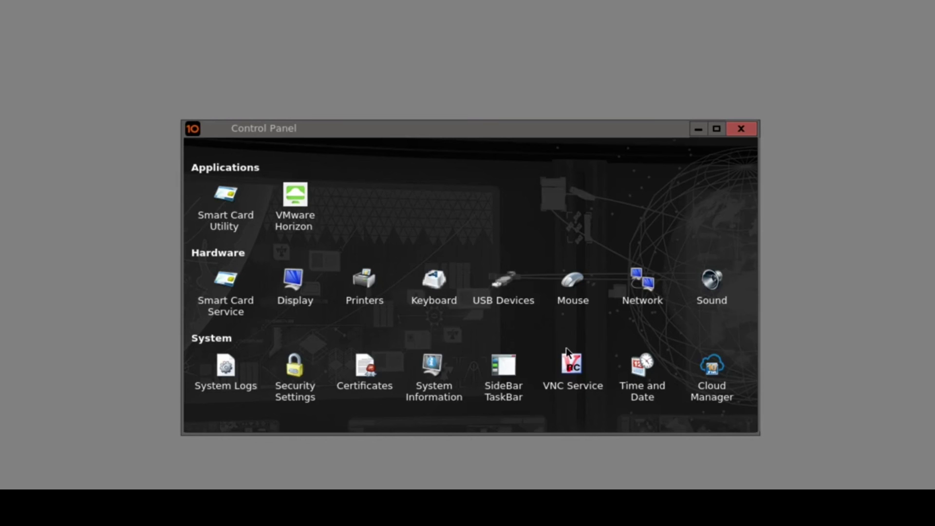
Check USB redirection, view Horizon's Advanced page without saving, then reopen USB Devices
click(502, 301)
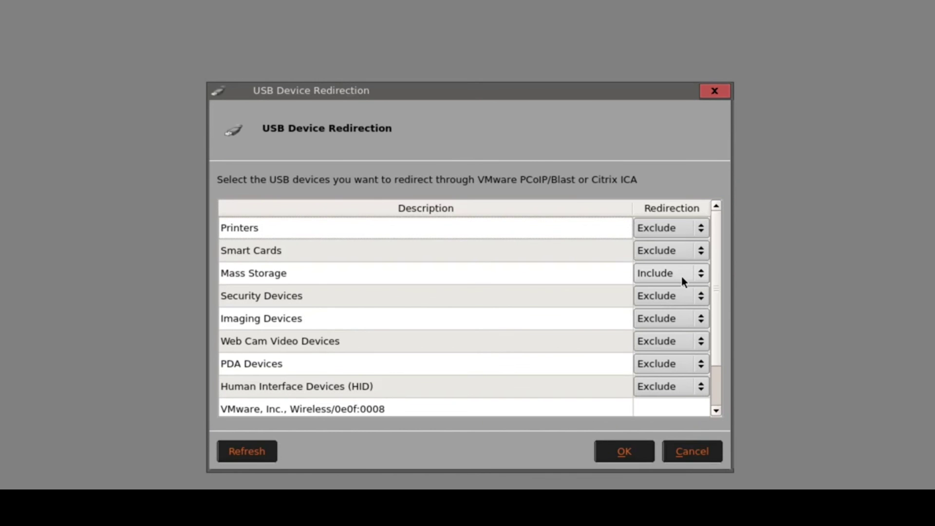
click(684, 453)
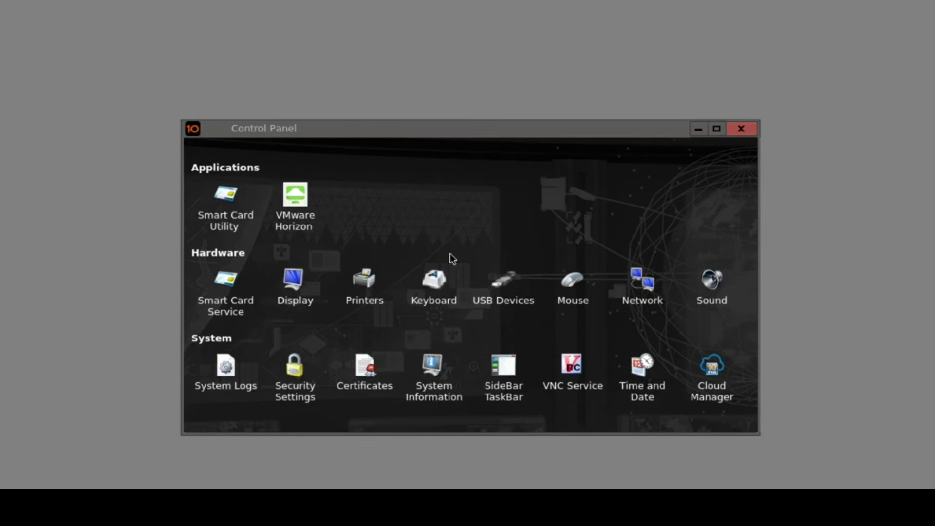
double_click(314, 214)
click(296, 249)
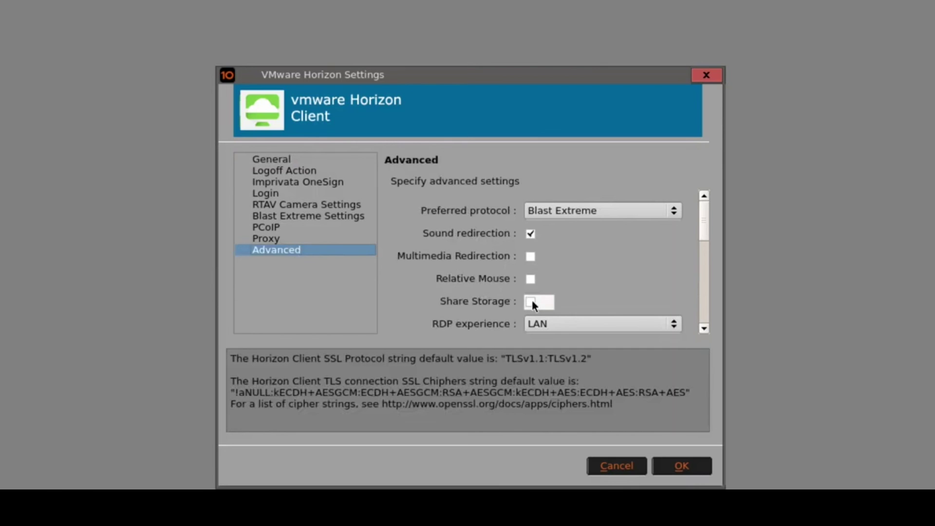
click(615, 468)
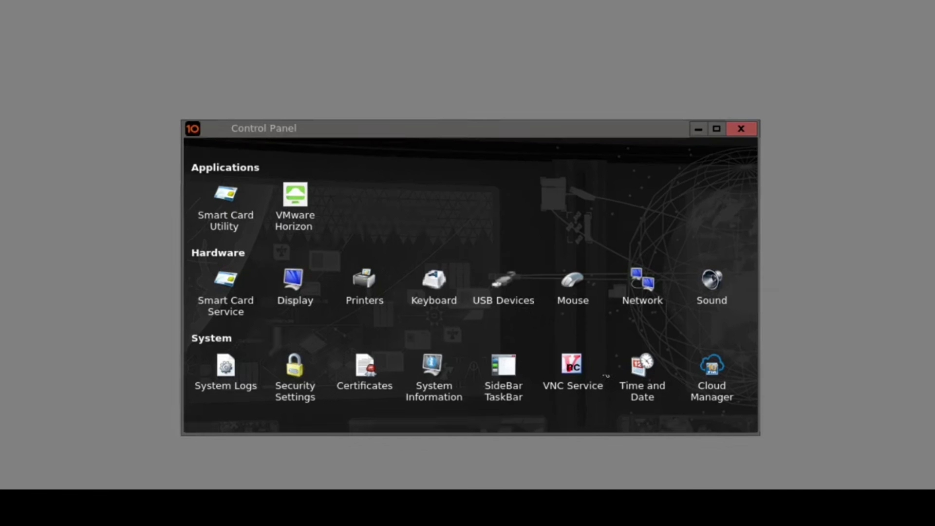
double_click(524, 302)
Set Mass Storage redirection to Include
click(655, 273)
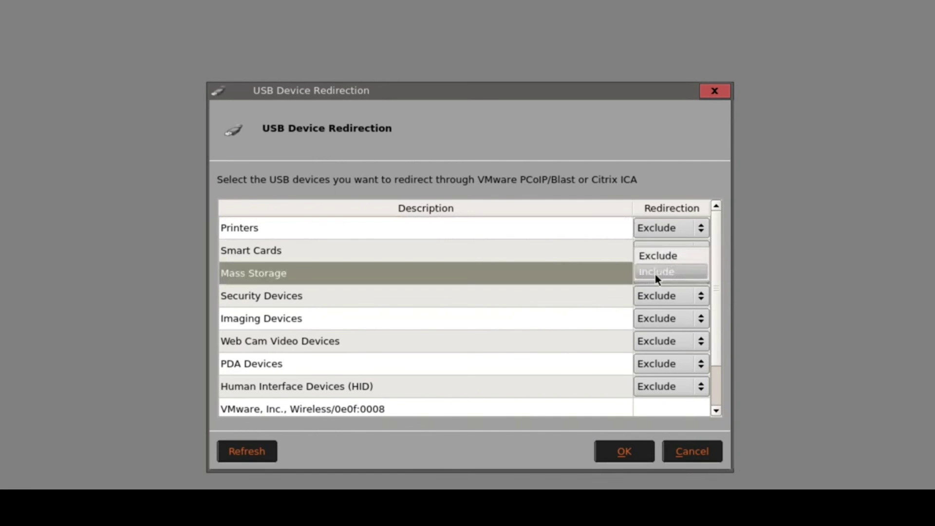
click(667, 254)
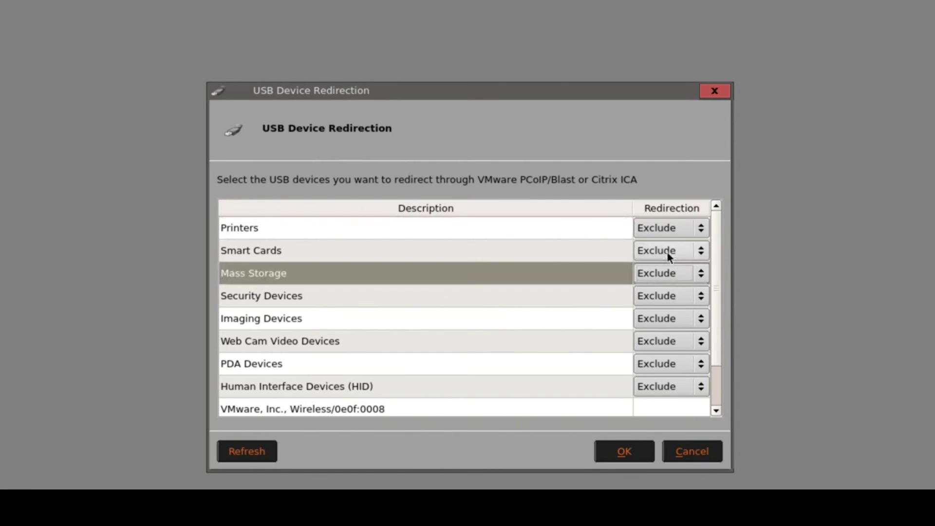
click(647, 273)
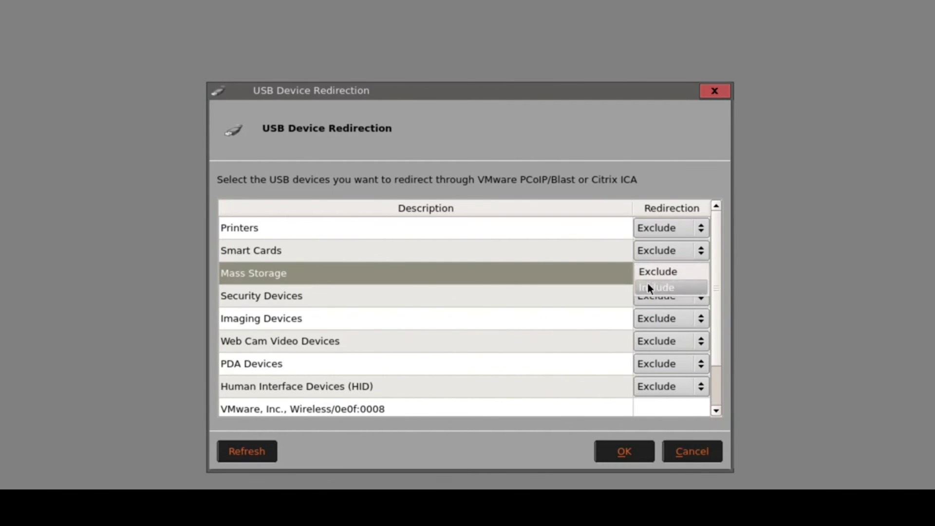
click(648, 285)
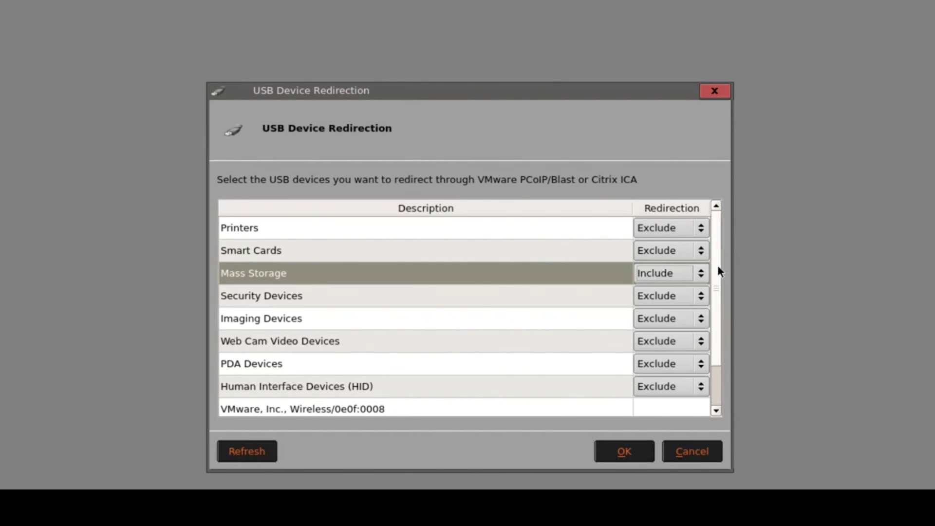
Leave the VMware Virtual Mouse at Default and save the USB redirection settings
scroll(717, 266, down, 1)
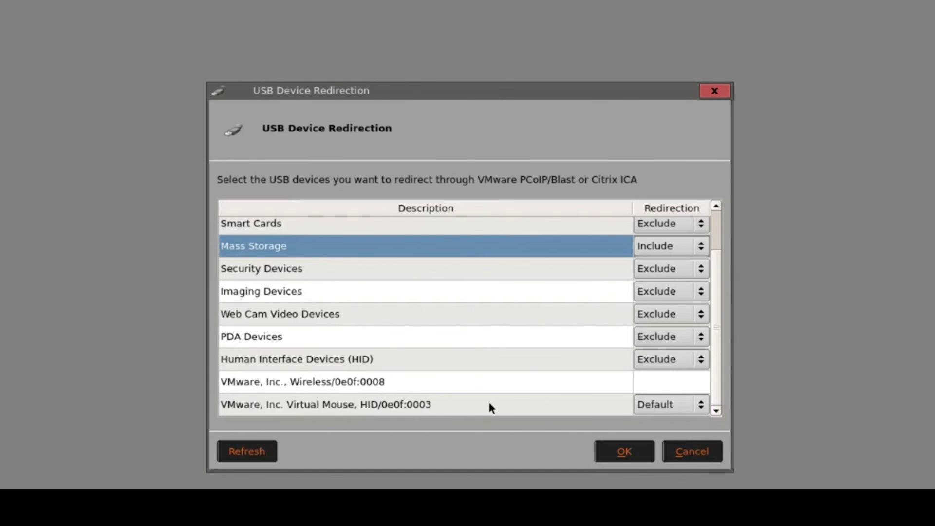
click(652, 405)
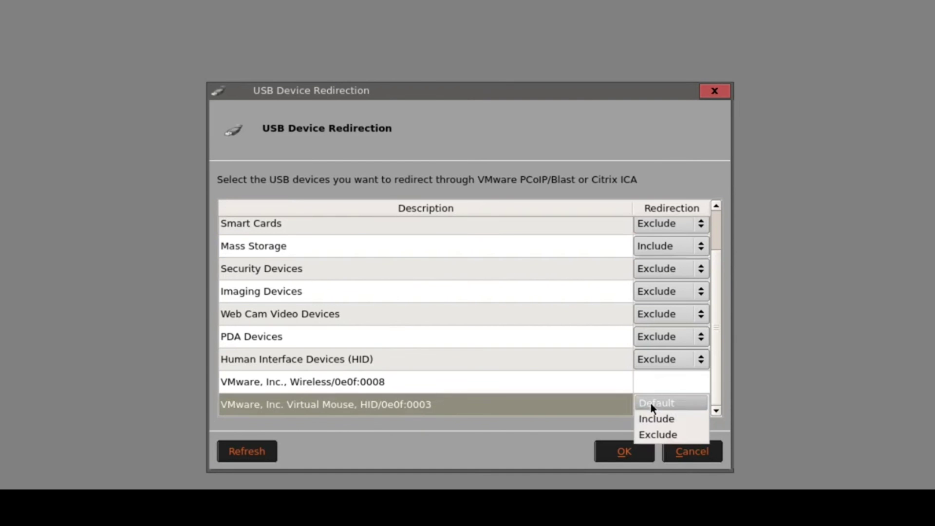
click(650, 403)
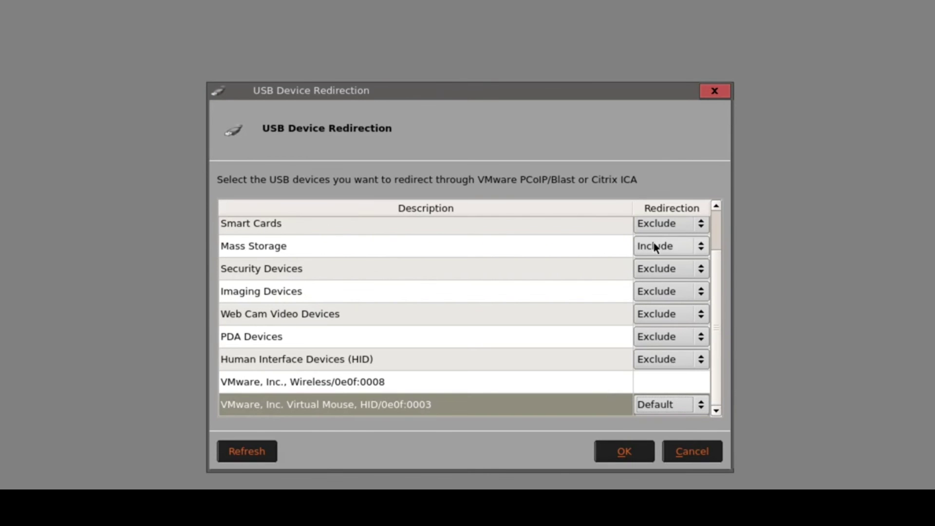
click(680, 404)
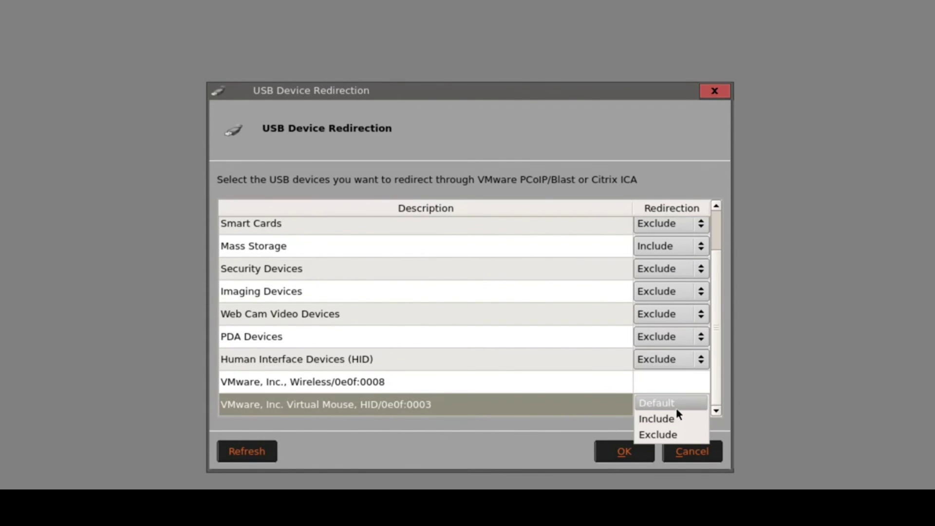
click(677, 408)
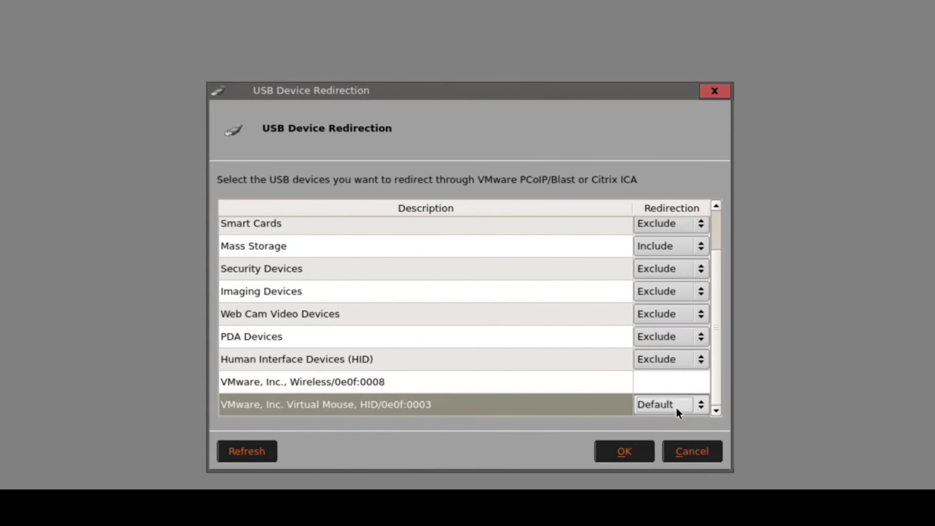
click(648, 451)
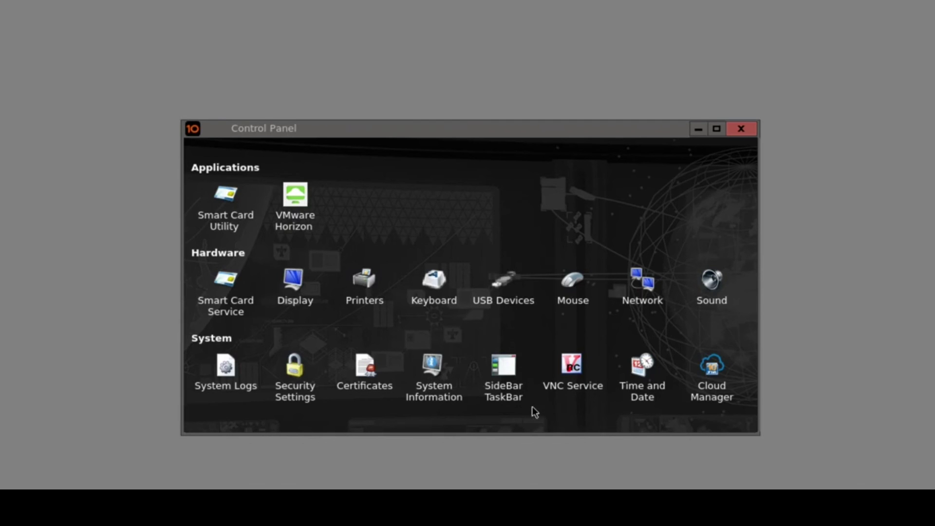
Reopen VMware Horizon's Advanced settings, switch SSL mode to Warn, and click OK
double_click(293, 199)
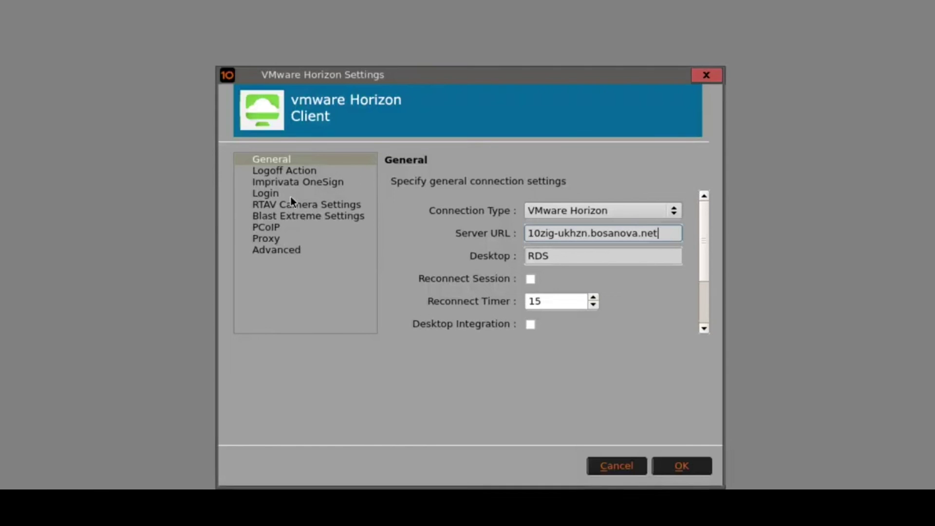
click(285, 250)
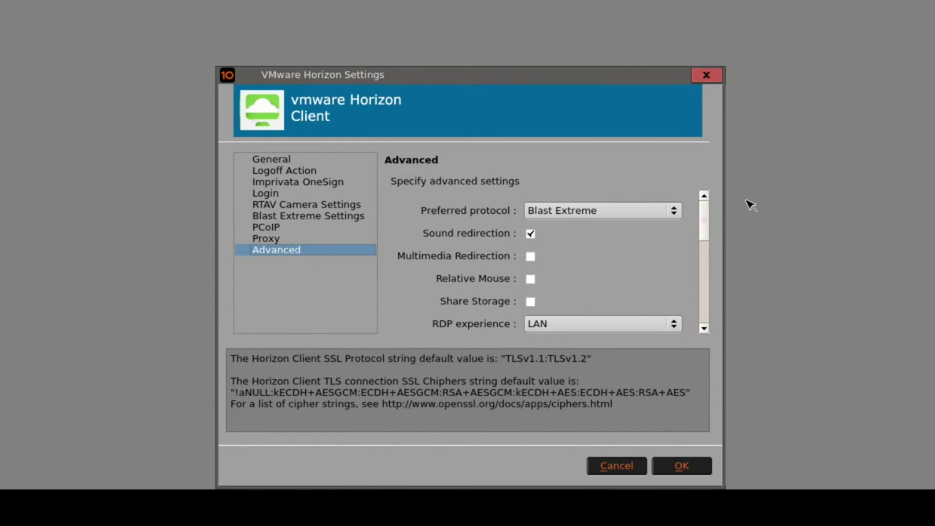
drag(708, 215, 708, 226)
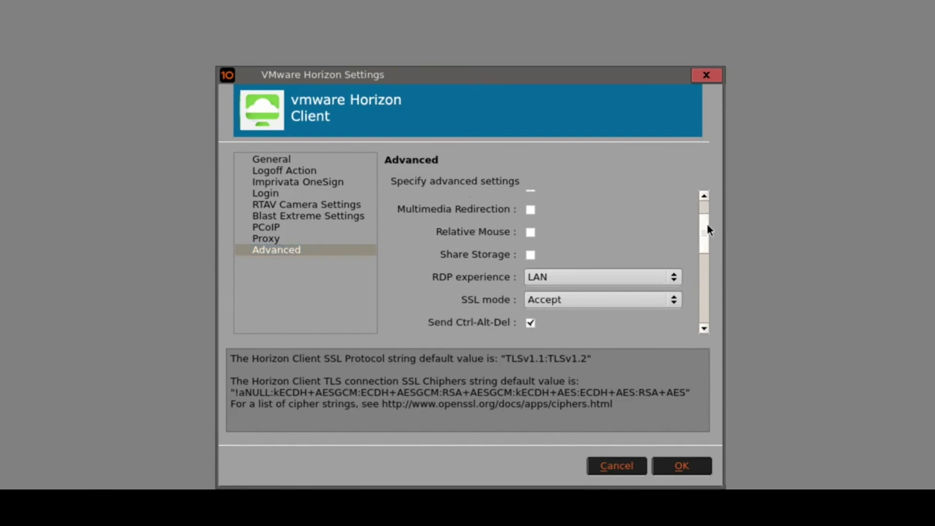
click(616, 305)
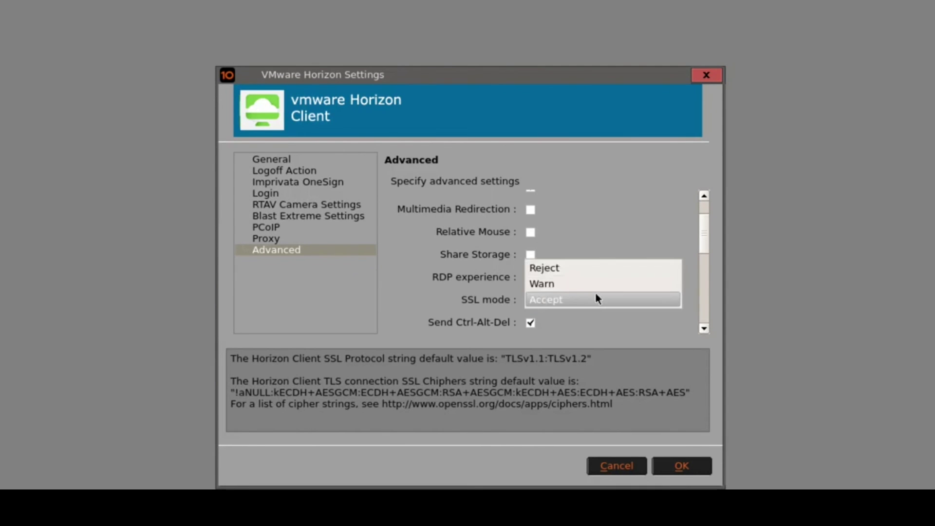
click(584, 305)
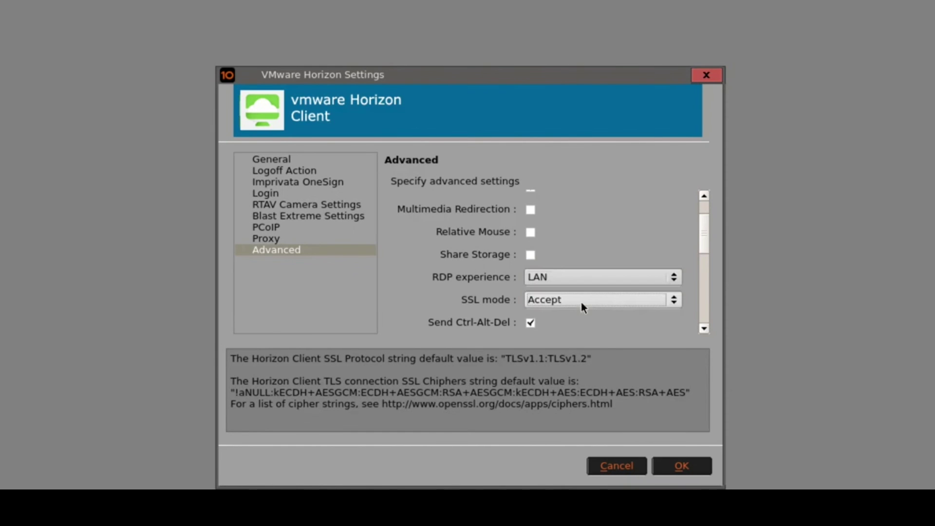
click(583, 303)
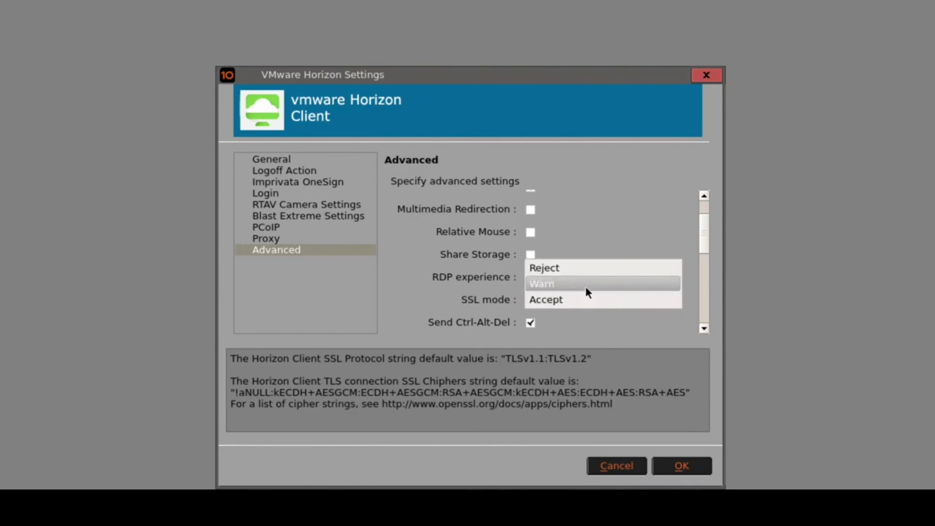
click(585, 286)
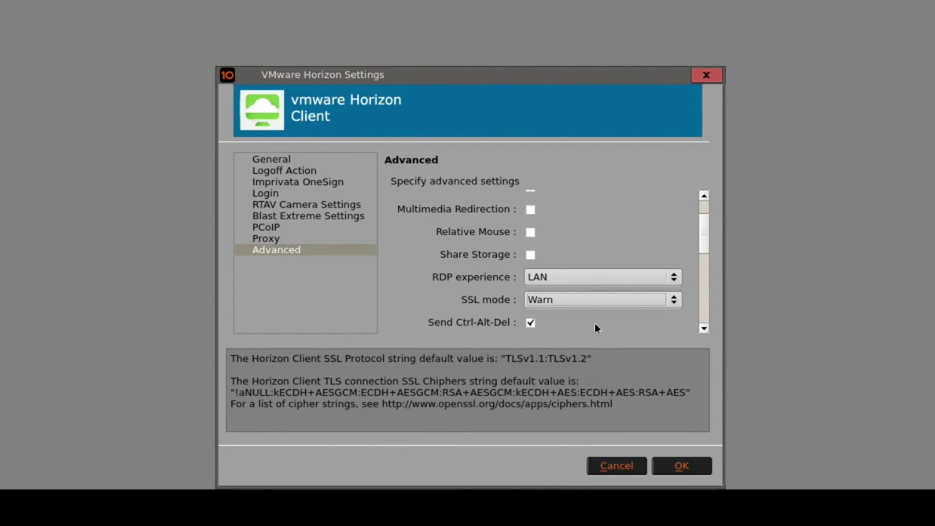
click(692, 466)
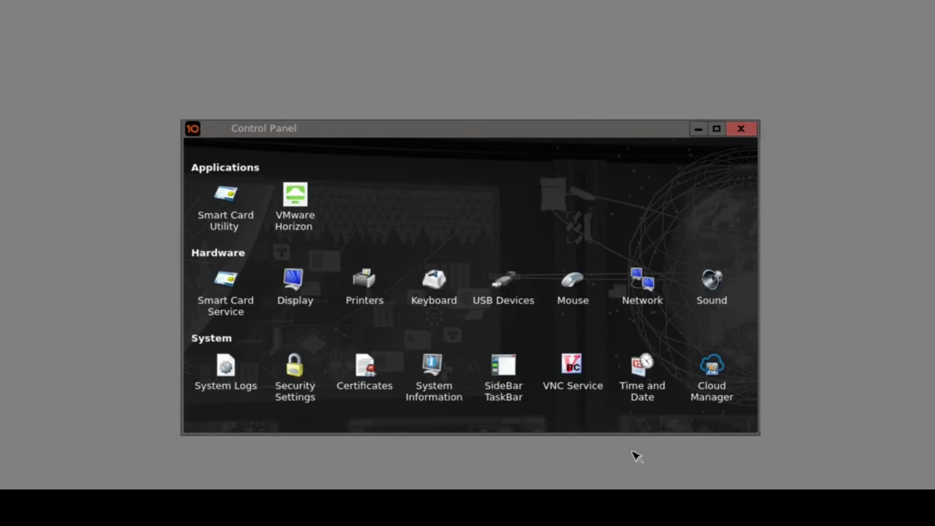
click(373, 368)
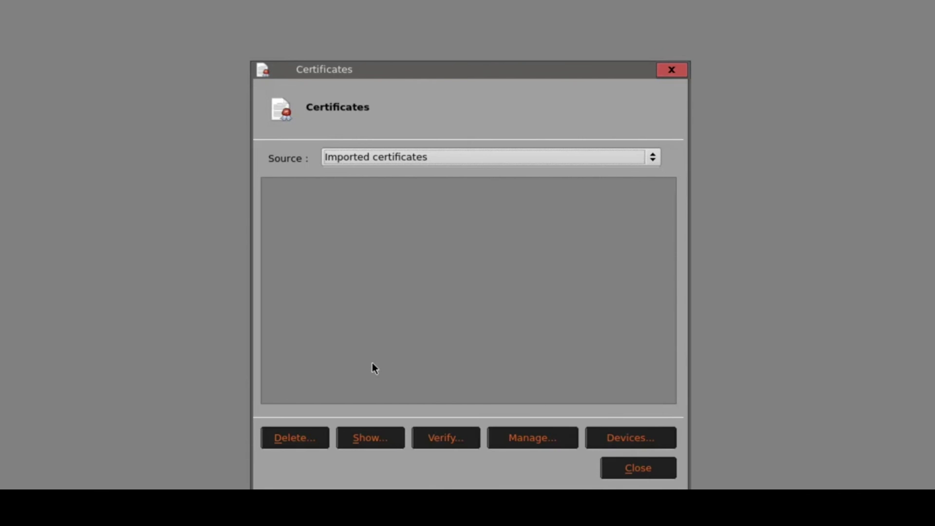
click(386, 159)
click(382, 173)
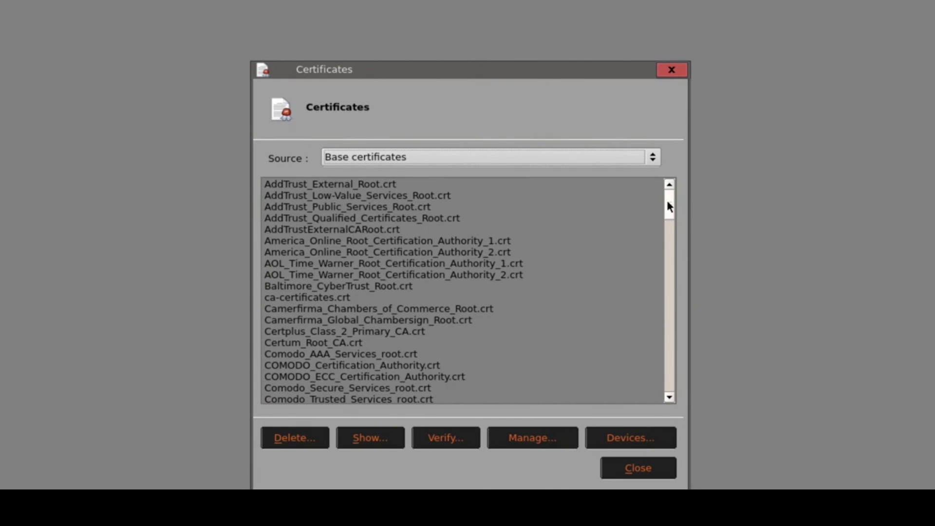
drag(668, 207, 613, 177)
click(537, 159)
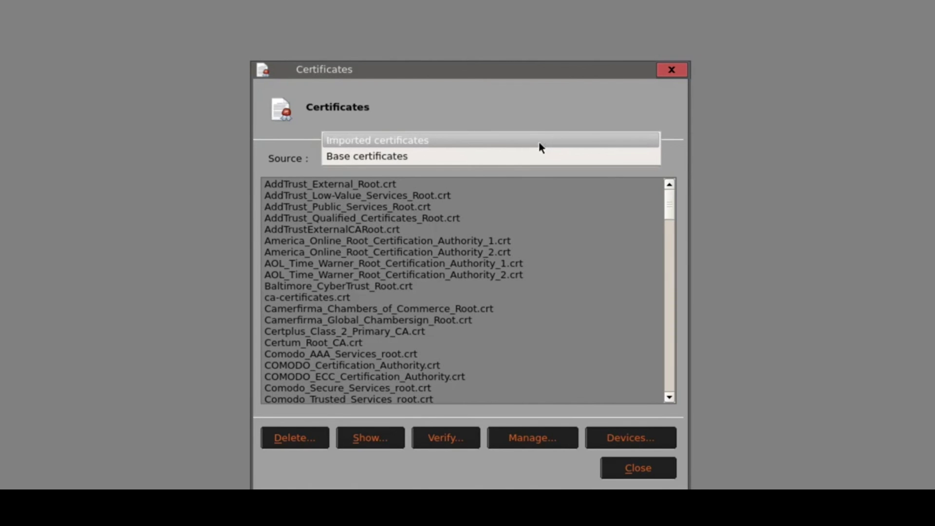
click(541, 141)
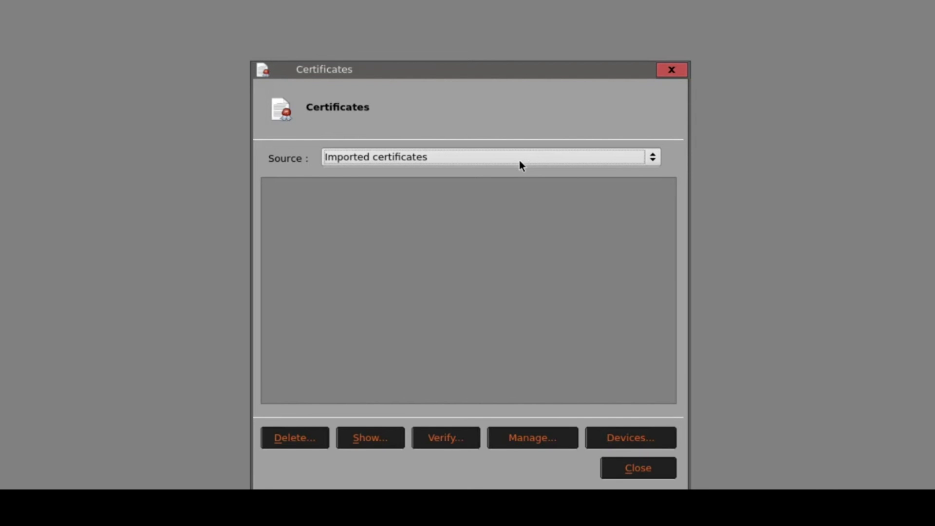
click(647, 471)
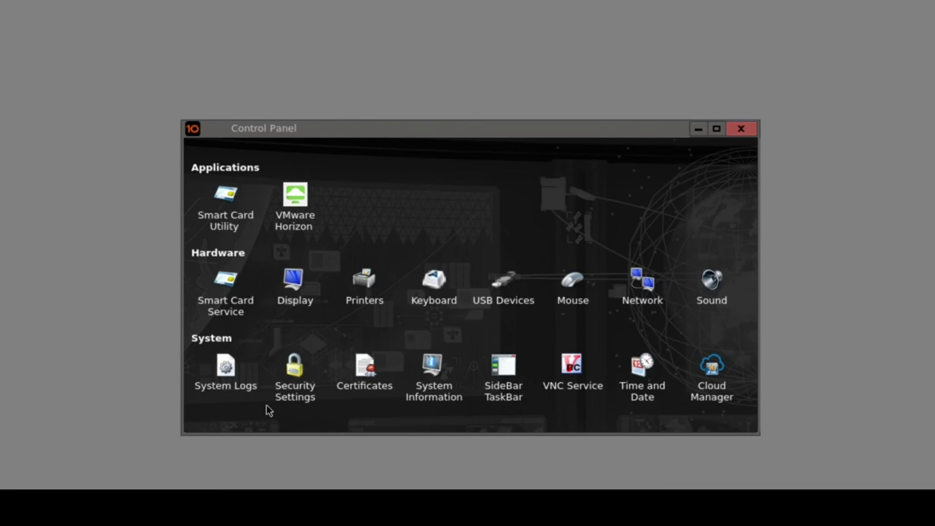
click(305, 392)
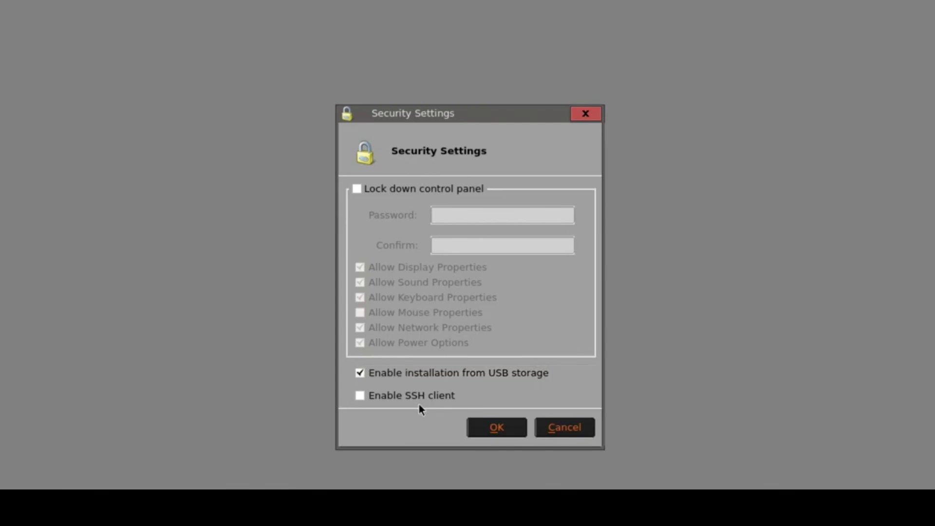
click(519, 431)
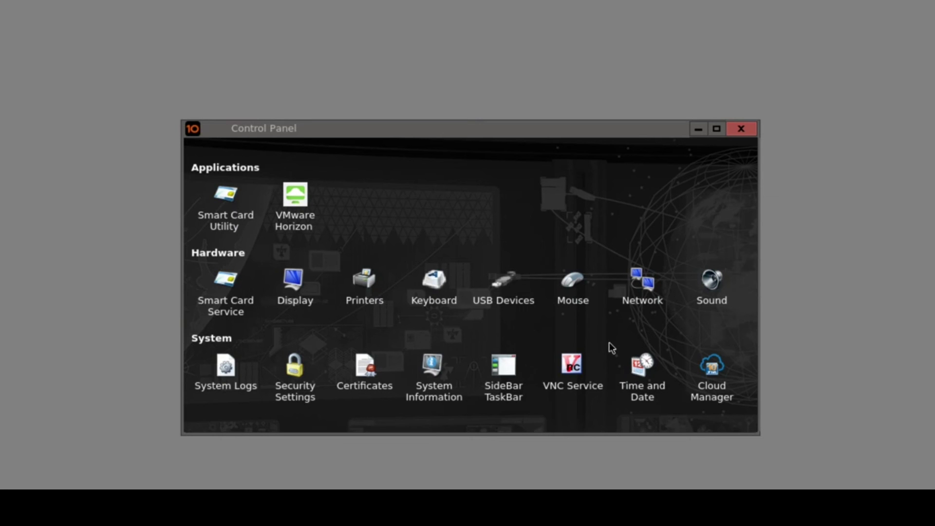
Dismiss the Certificates list and bring up Security Settings in the 10ZiG Control Panel
click(366, 370)
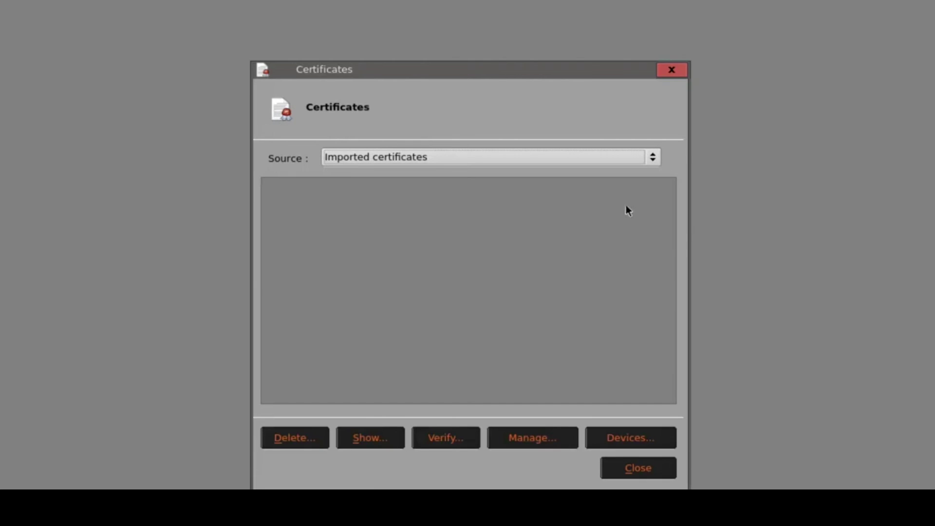
click(635, 469)
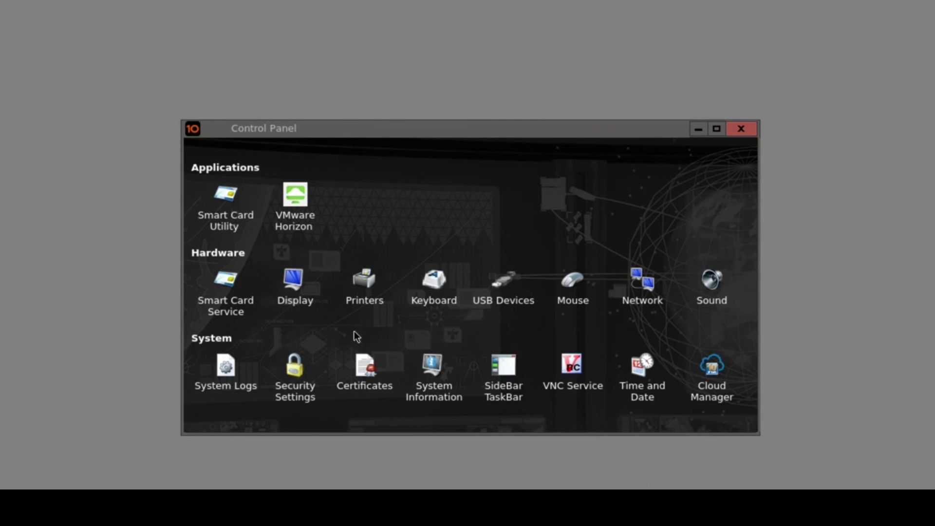
double_click(308, 388)
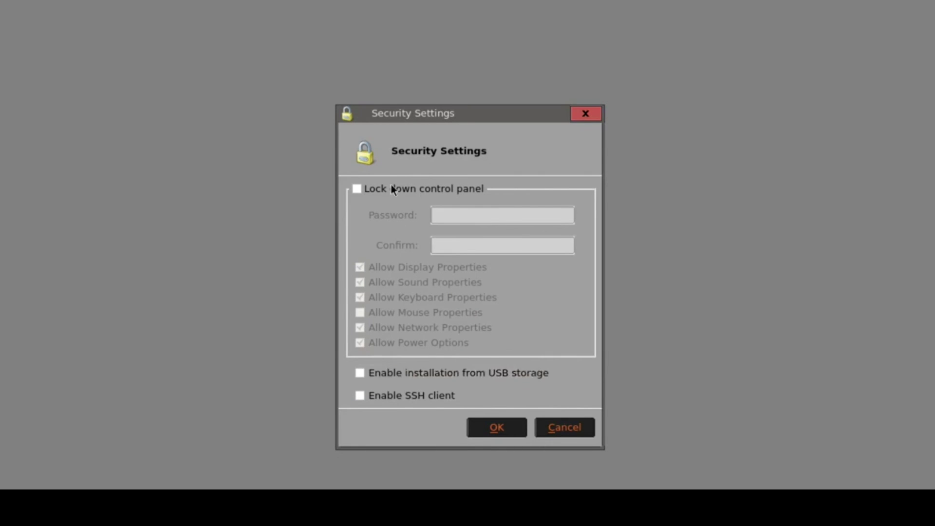
Enable Lock down control panel with a confirmed password, save, and reopen Security Settings to verify
click(367, 192)
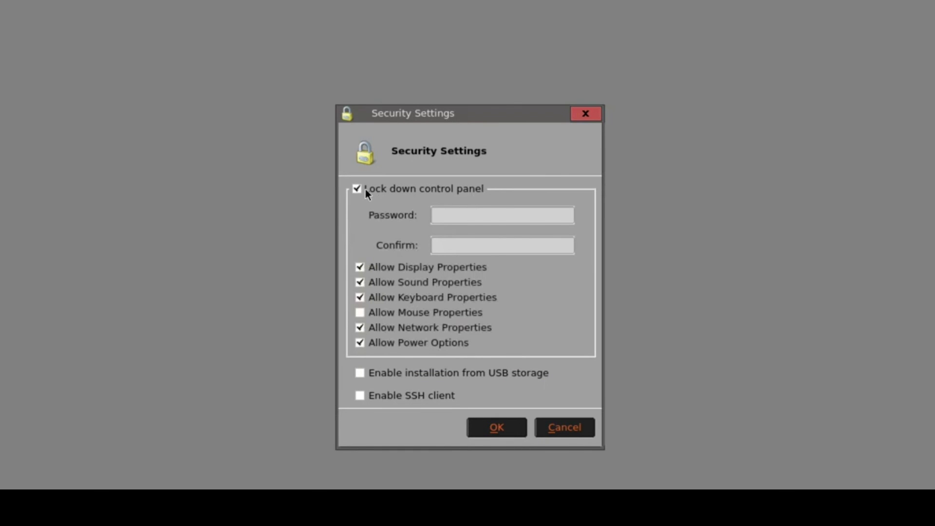
click(448, 214)
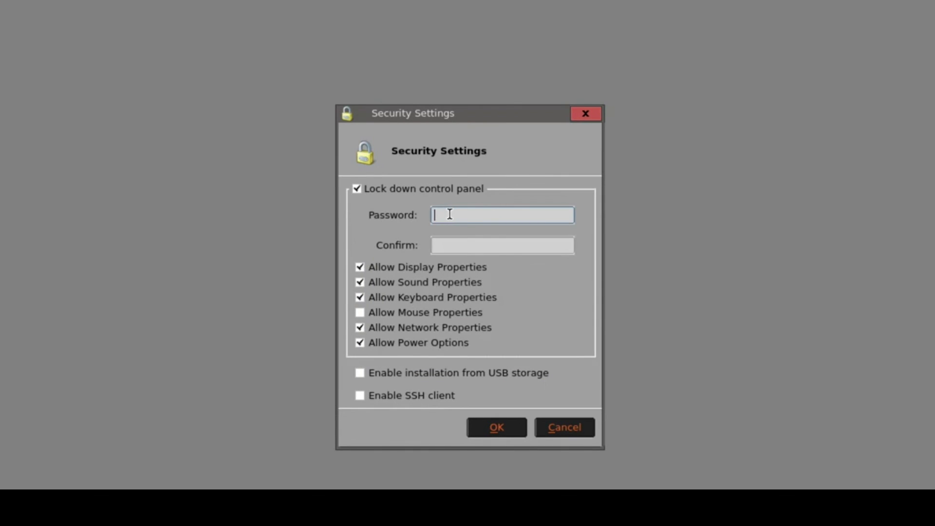
text(**********)
key(Tab)
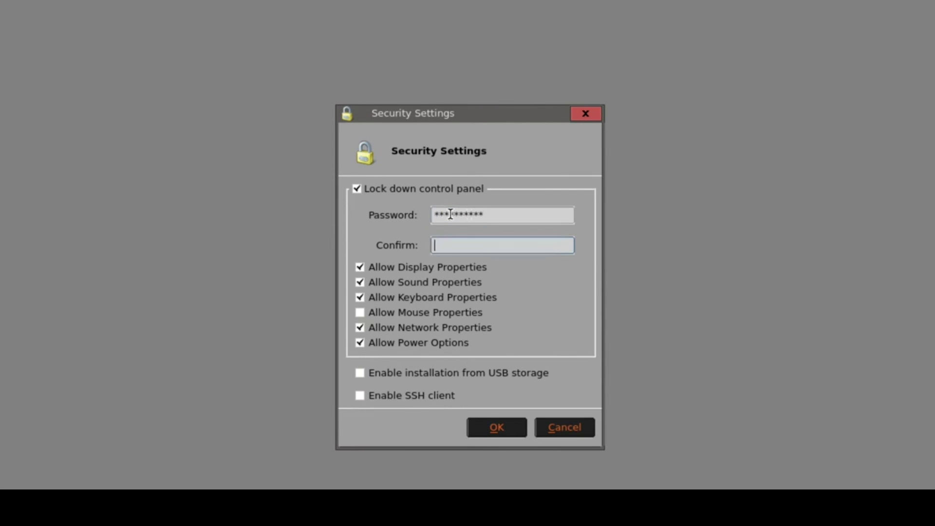
text(**********)
click(498, 432)
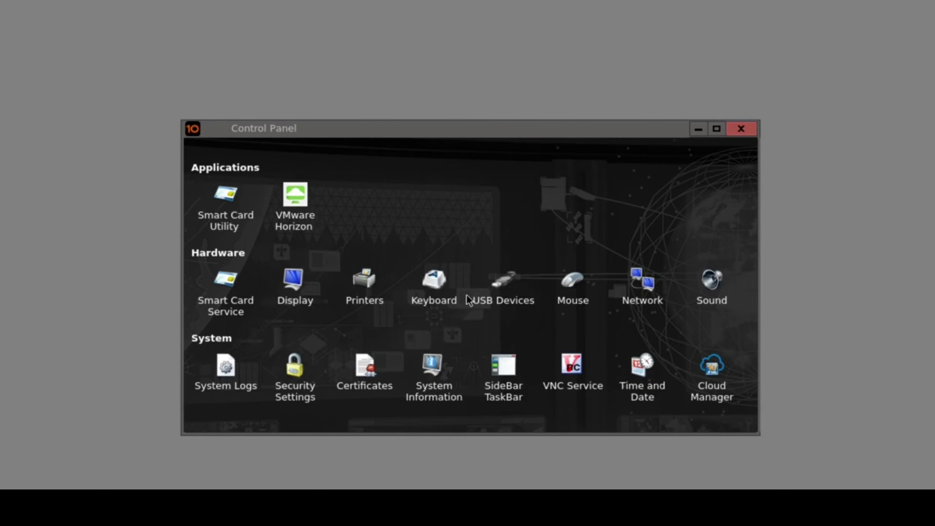
double_click(302, 386)
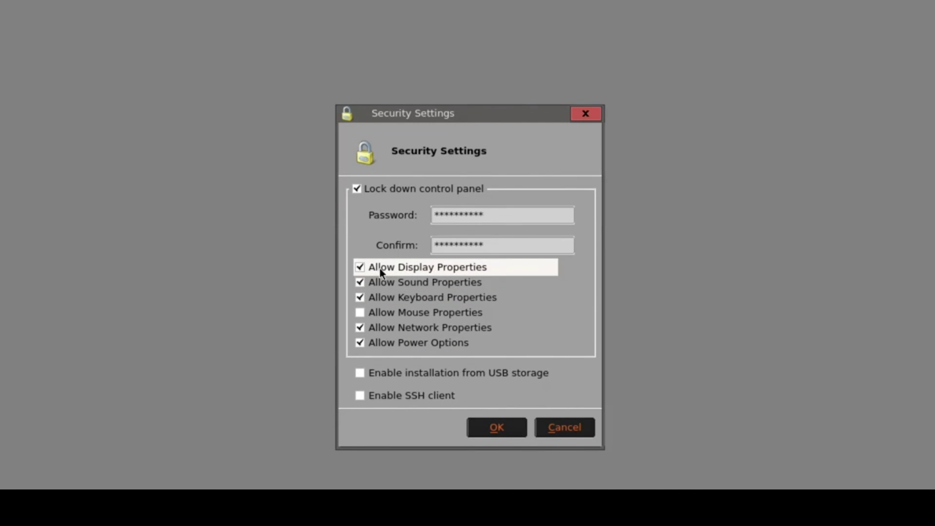
click(497, 427)
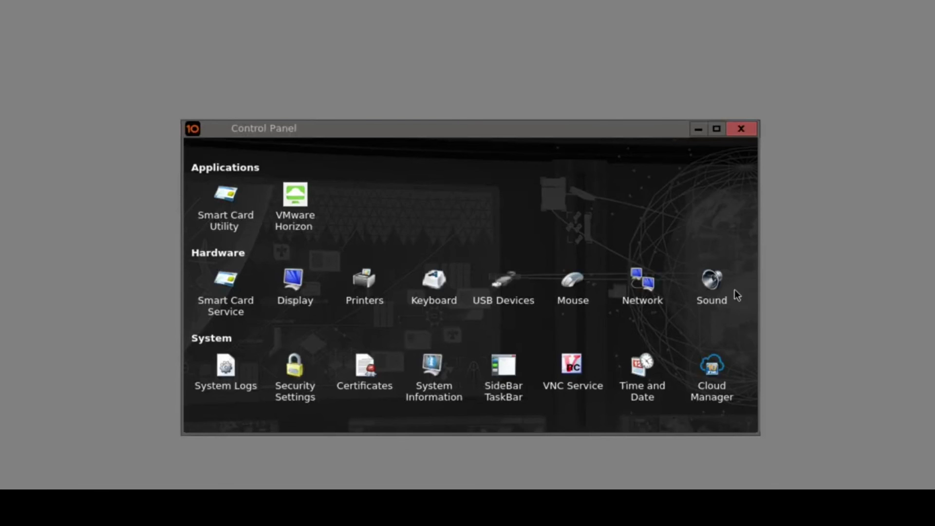
Check the Sound settings without changes and try the Display settings
double_click(711, 286)
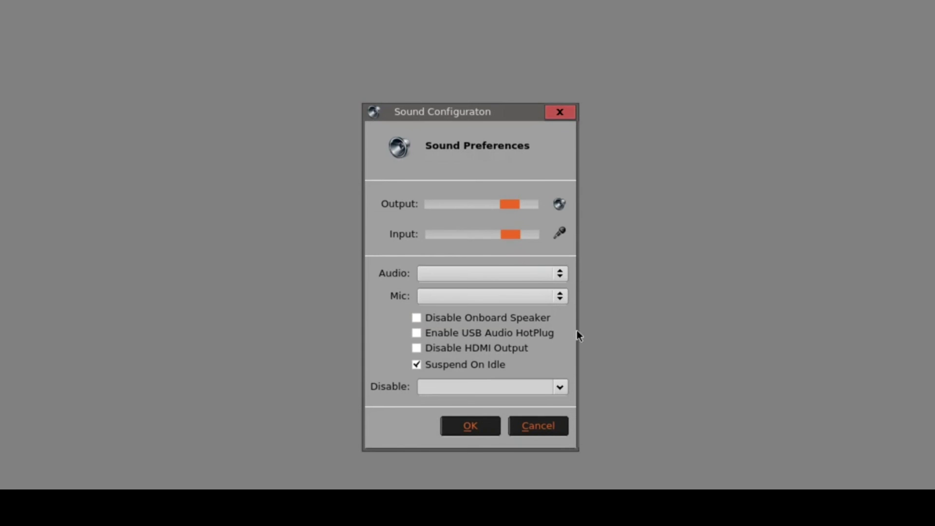
click(494, 426)
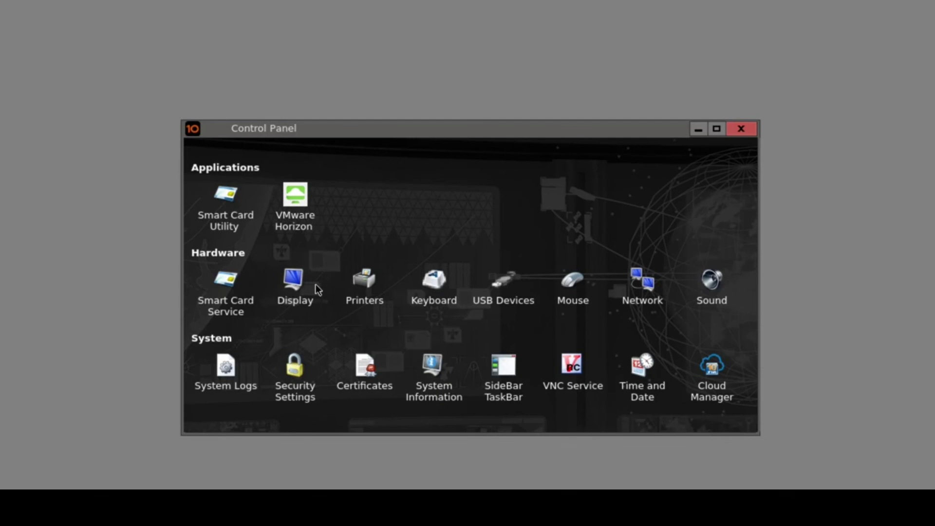
click(290, 283)
Make the lockdown also block Keyboard and Network properties, save, and close the Control Panel
double_click(297, 382)
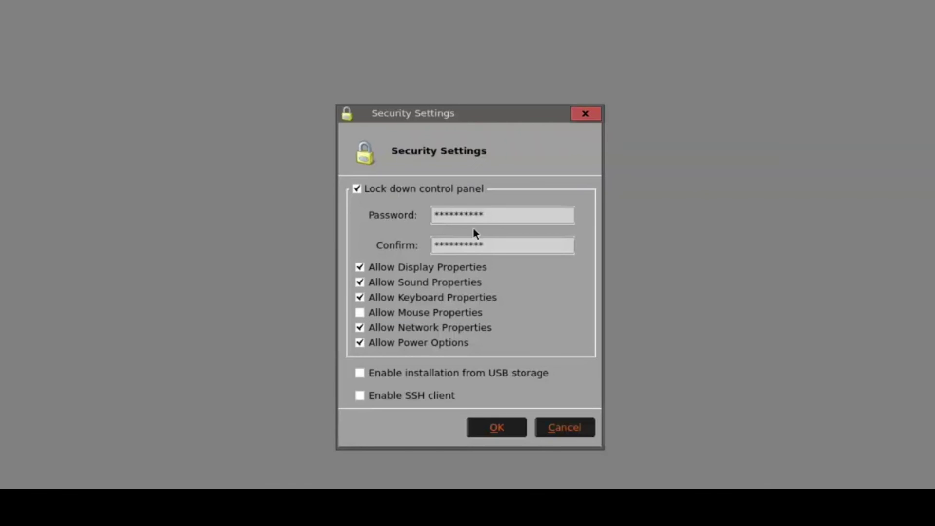
click(360, 298)
click(509, 431)
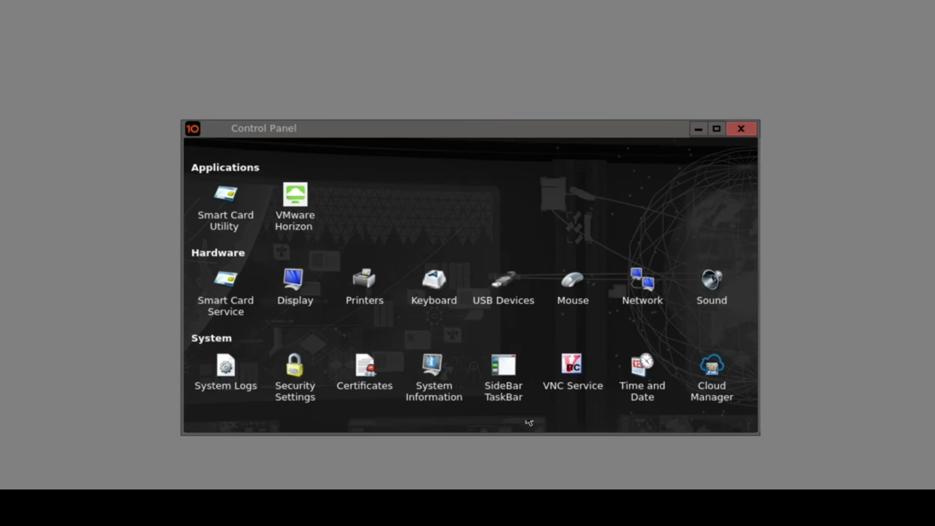
click(738, 129)
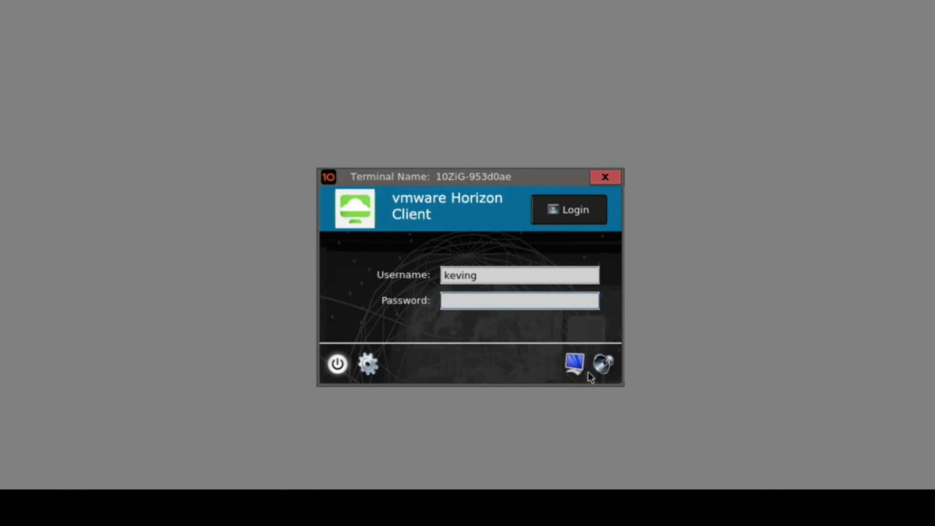
Confirm the terminal settings now require a password, then reopen Sound Configuration
click(603, 366)
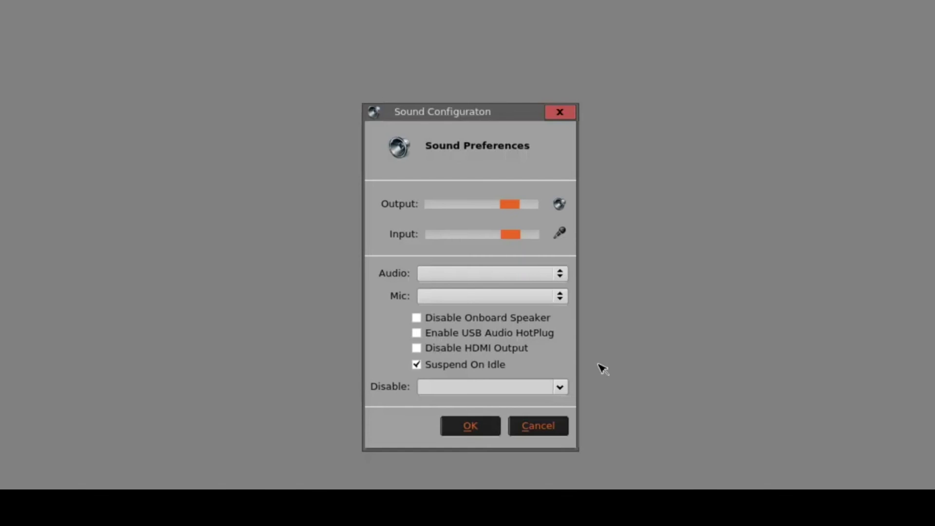
click(552, 424)
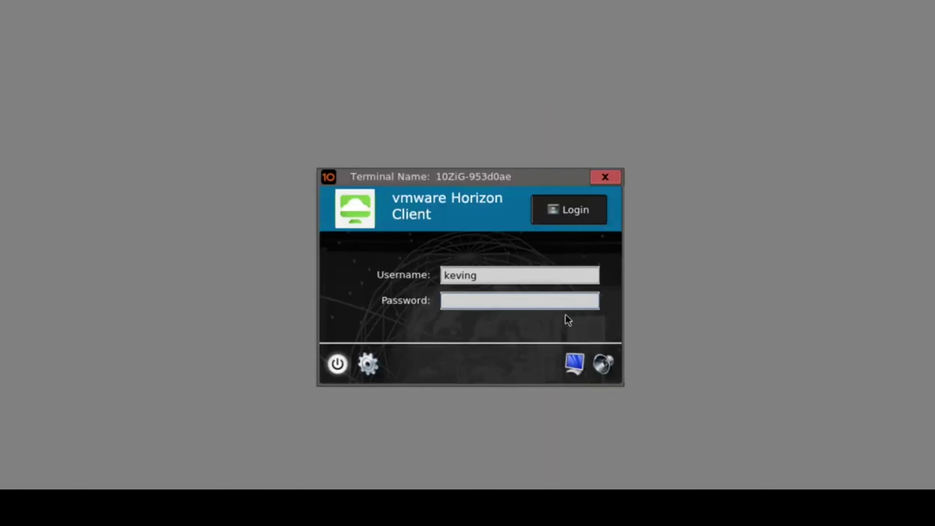
click(366, 366)
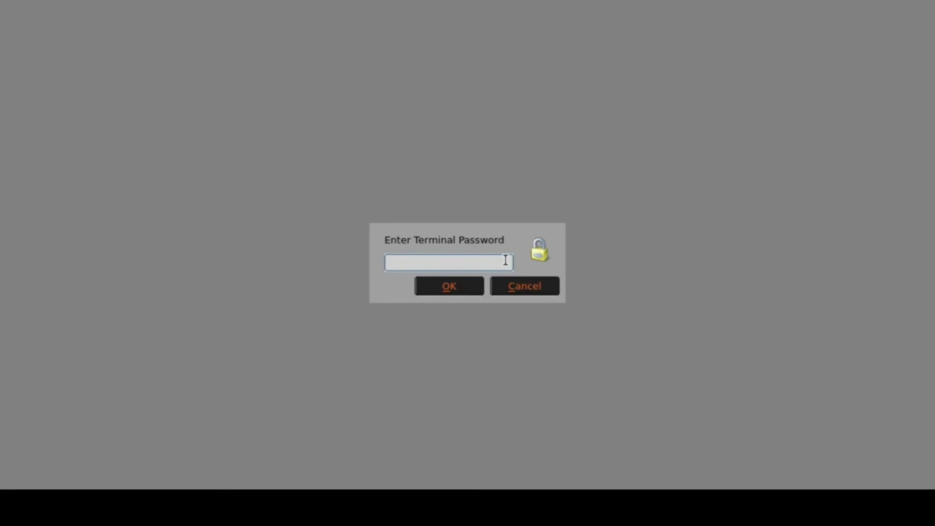
click(502, 287)
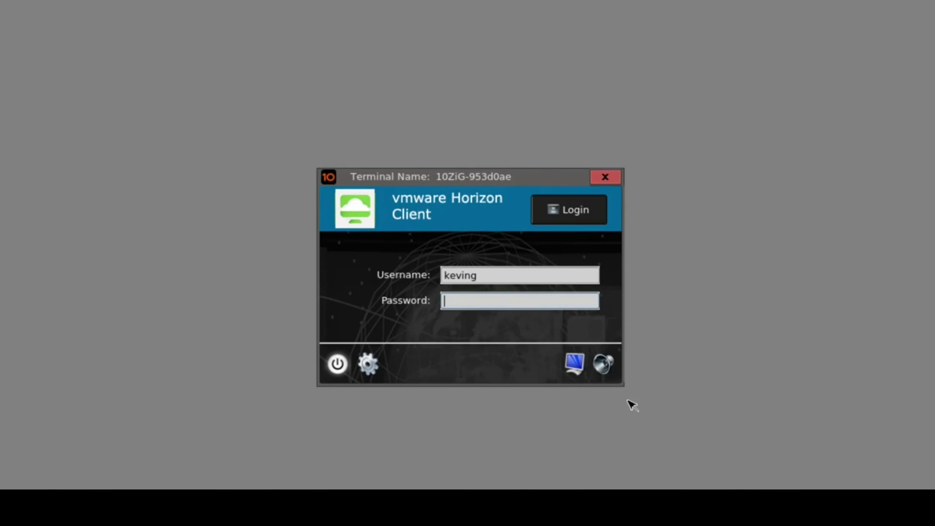
click(603, 365)
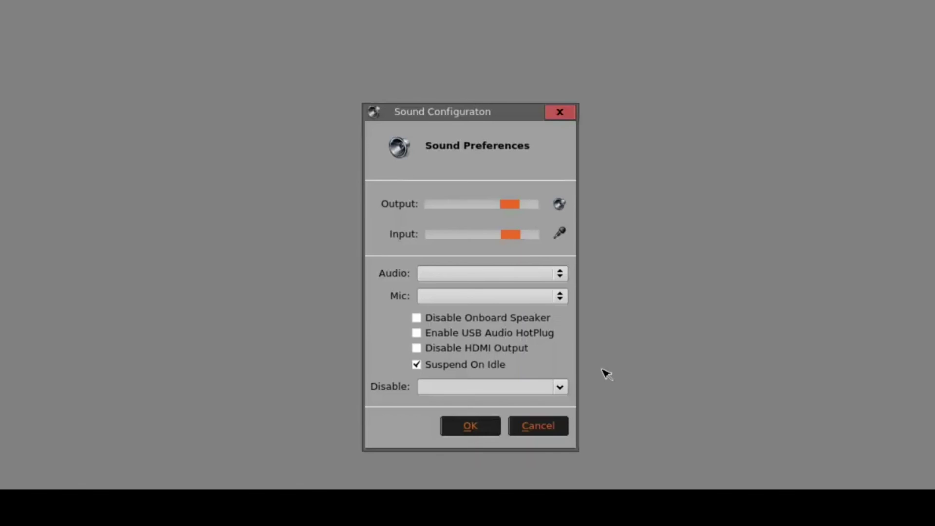
Tick Disable Onboard Speaker, leaving Enable USB Audio HotPlug off, and save the Sound Configuration
click(518, 275)
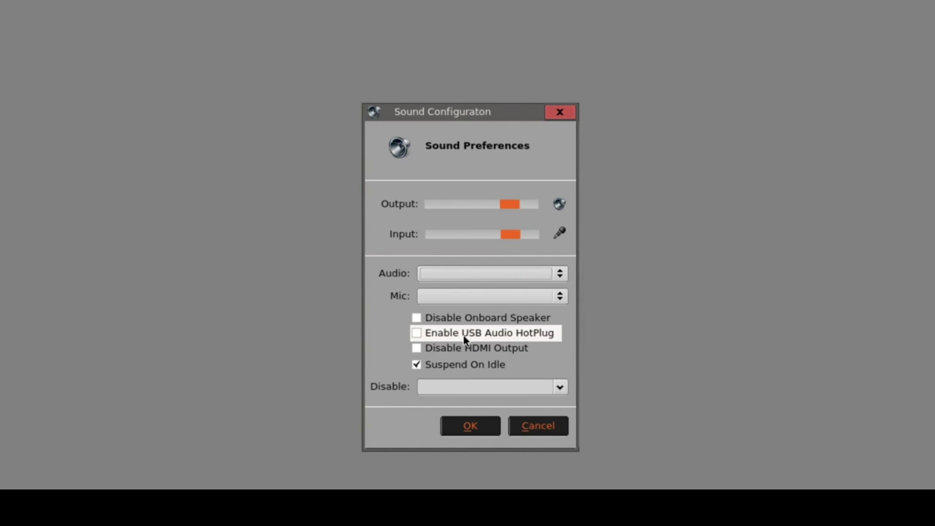
click(418, 335)
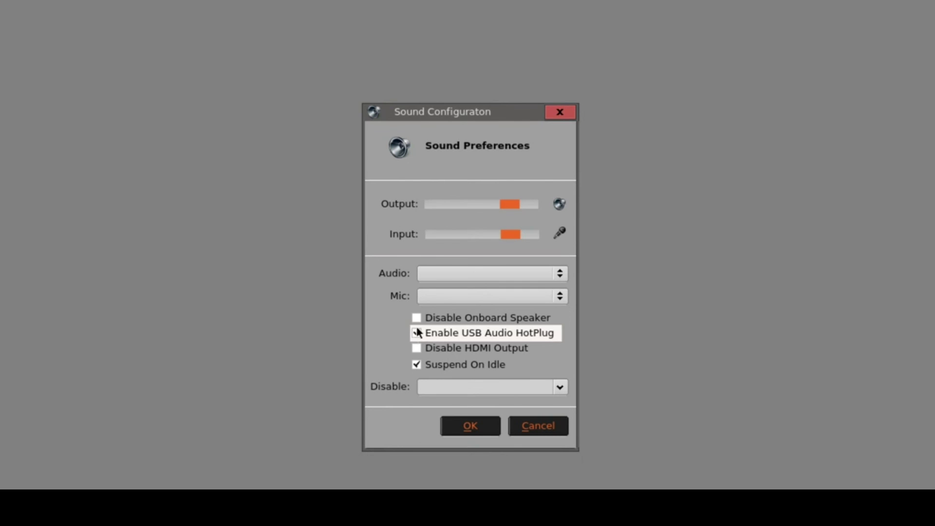
click(416, 334)
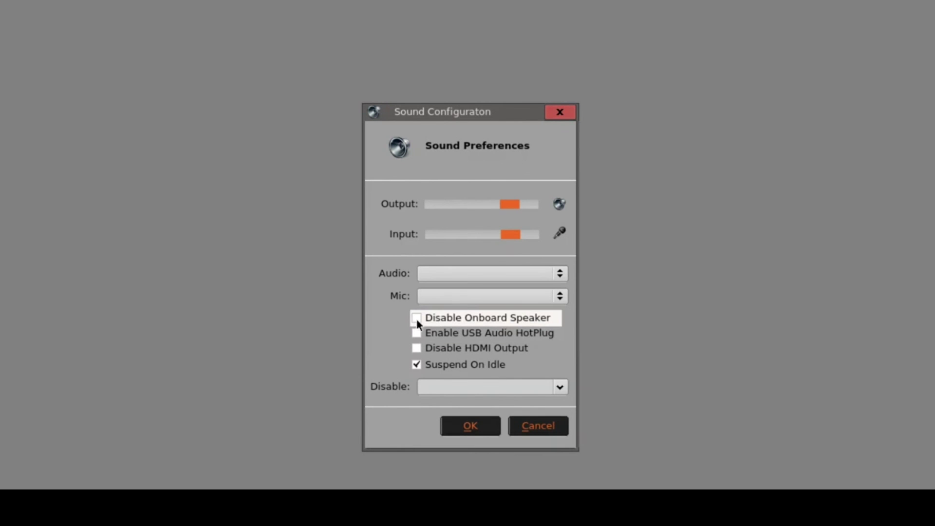
click(417, 318)
click(471, 426)
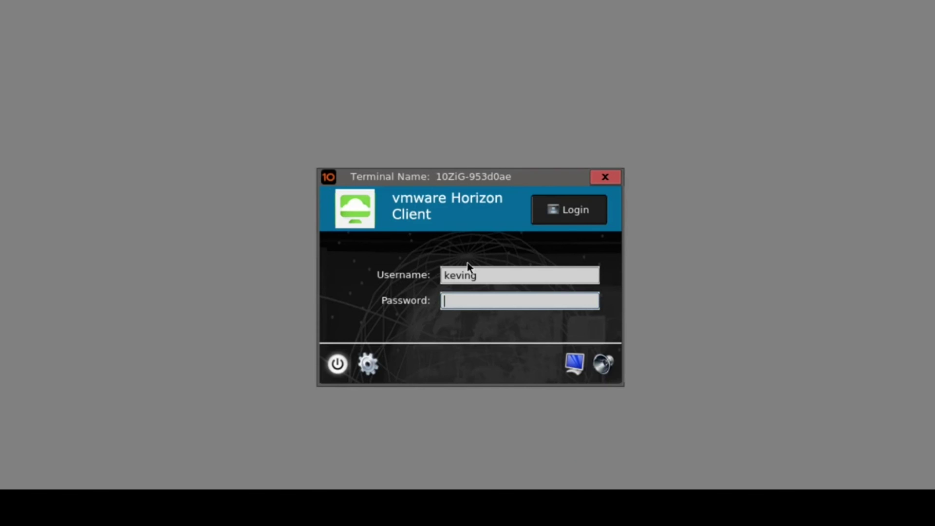